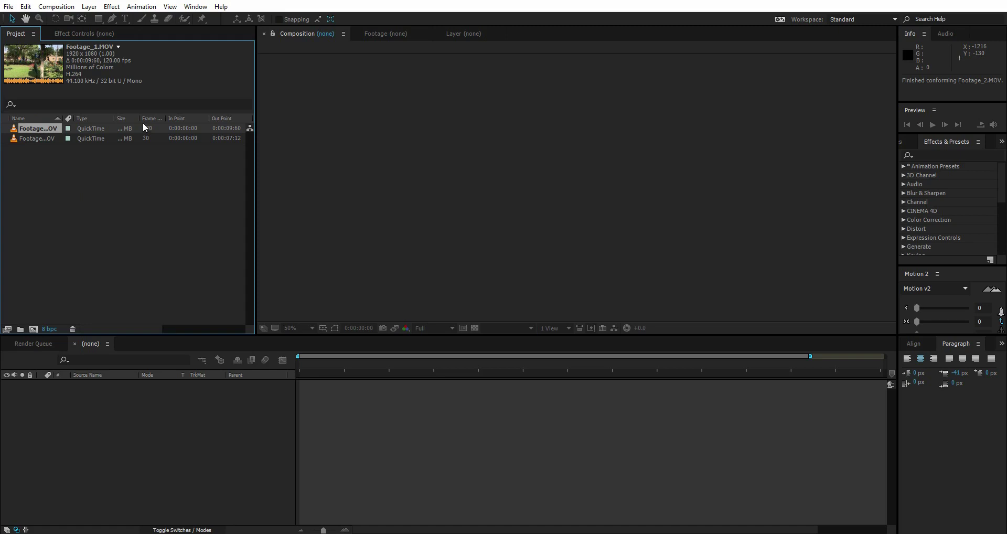
- Widen the Frame Rate column to show 120 fps and 30 fps, then select Footage_2.MOV
mouse_move(165, 118)
left_mouse_down()
mouse_move(184, 120)
mouse_move(175, 119)
left_mouse_up()
left_click(42, 139)
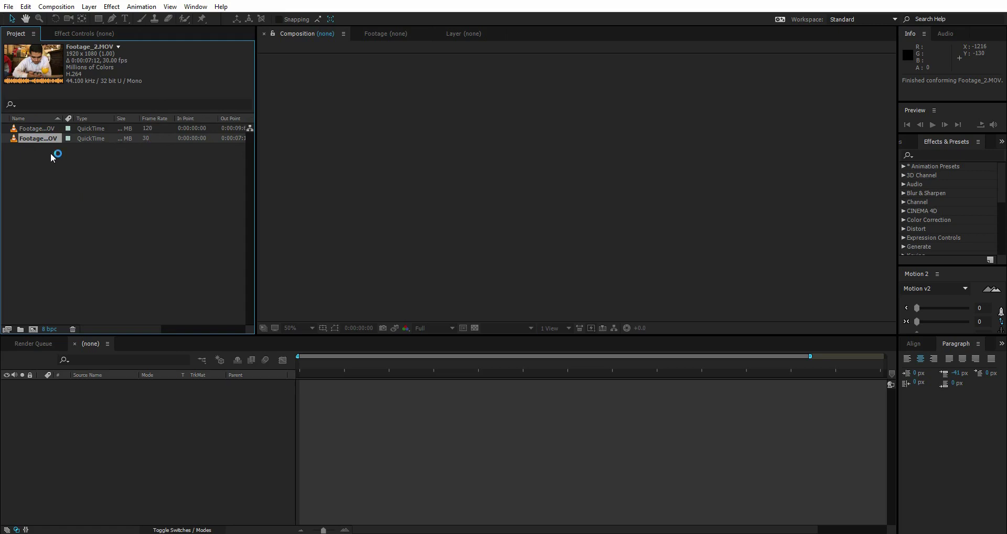
- Preview Footage_1.MOV and Footage_2.MOV by scrubbing their viewers, then return to the first frame
double_click(34, 128)
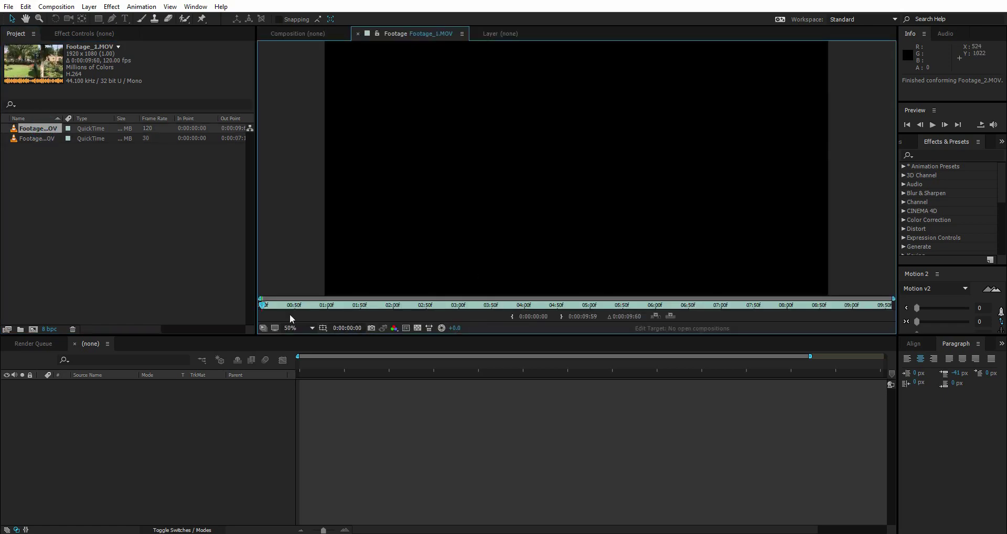
left_click_drag(265, 304, 487, 307)
double_click(37, 138)
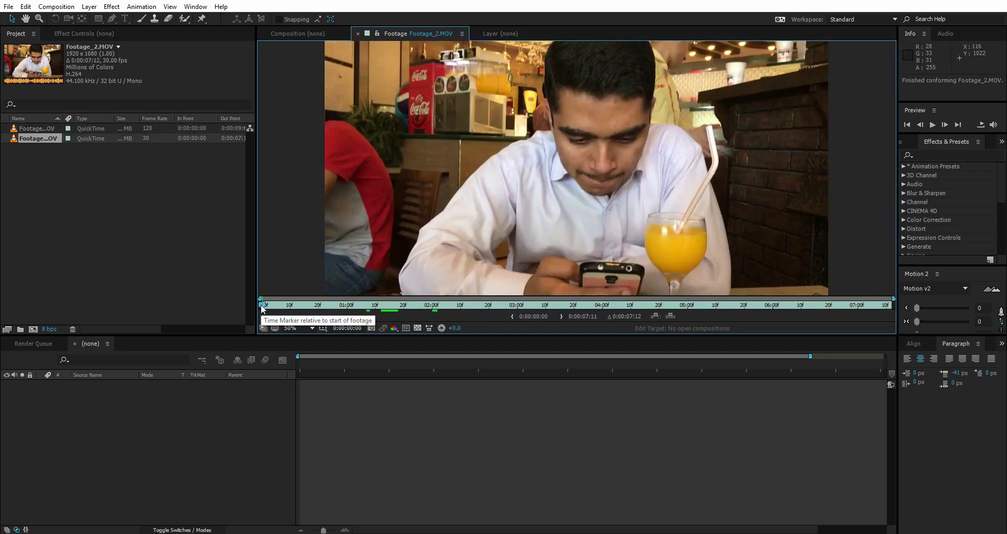
left_click_drag(263, 306, 557, 309)
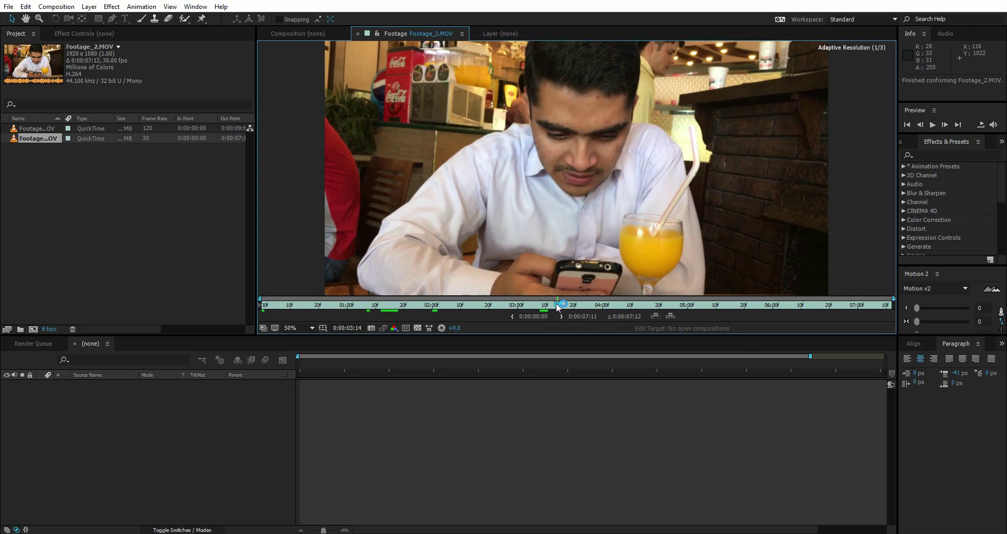
key("Home")
left_click(95, 194)
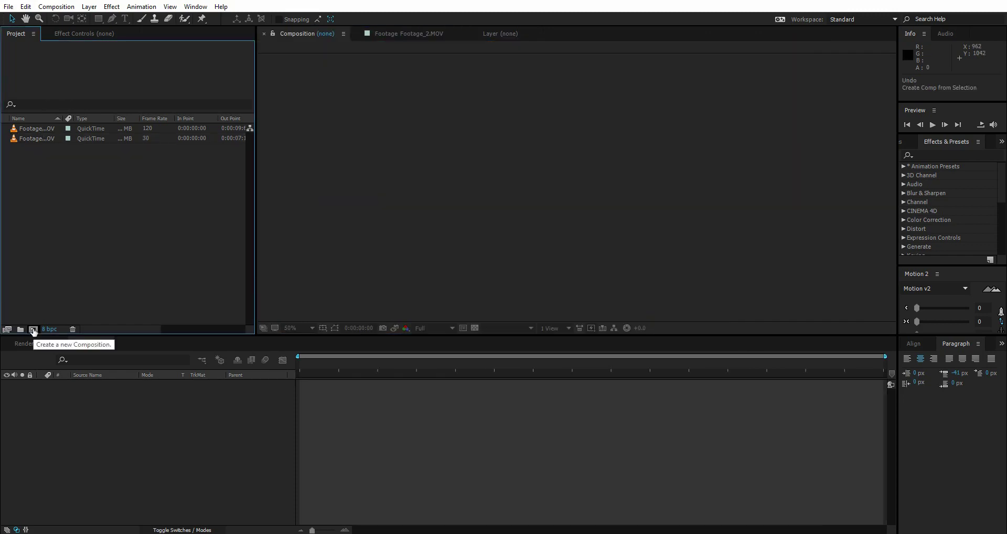
- Create a new composition 1920 wide with aspect locked, 25 fps, duration 3000
left_click(33, 329)
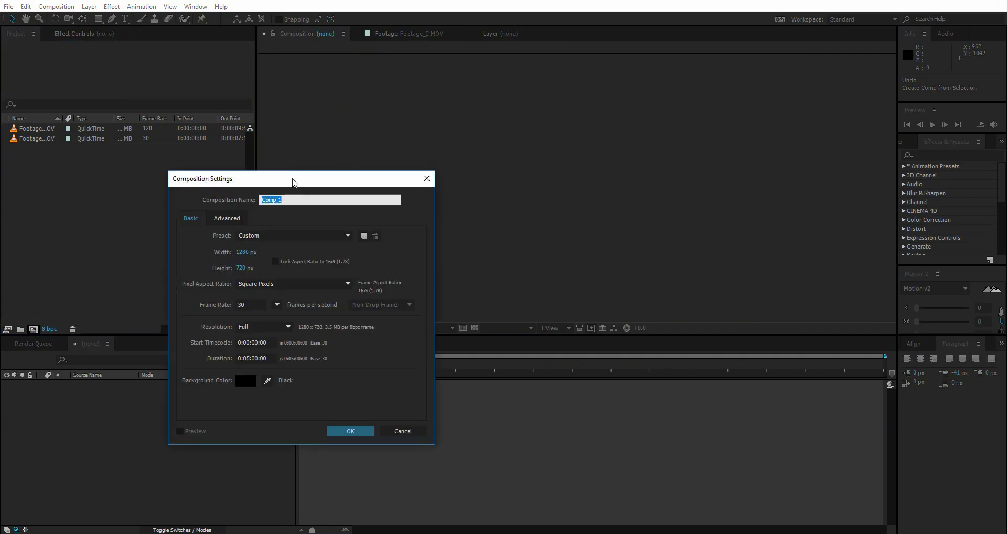
left_click_drag(292, 178, 390, 105)
left_click(370, 187)
left_click(336, 181)
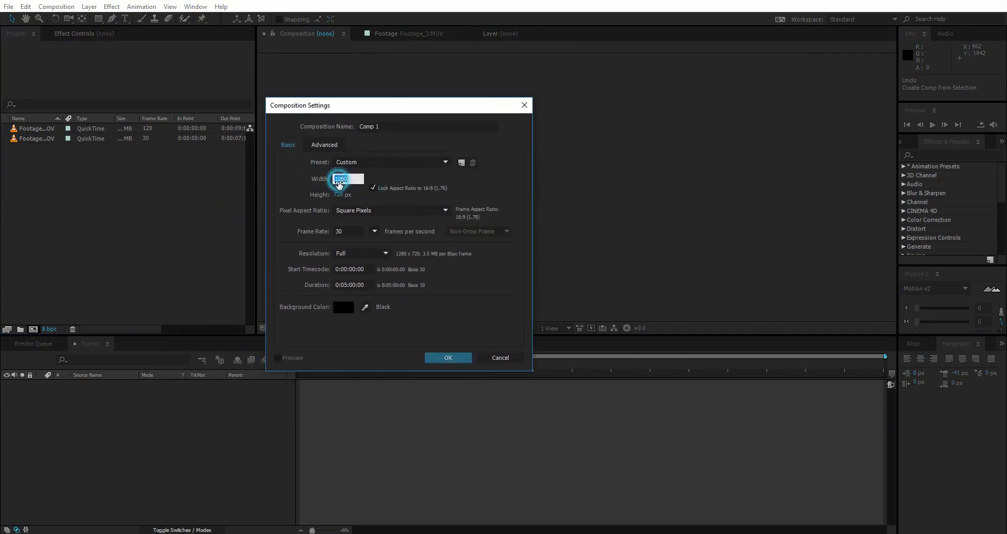
type("1920")
left_click(375, 232)
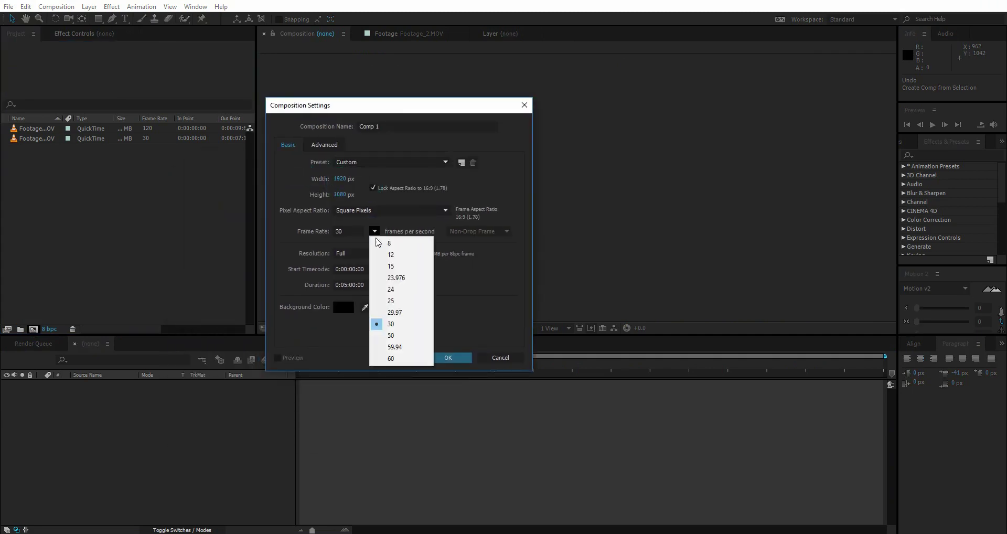
left_click(385, 291)
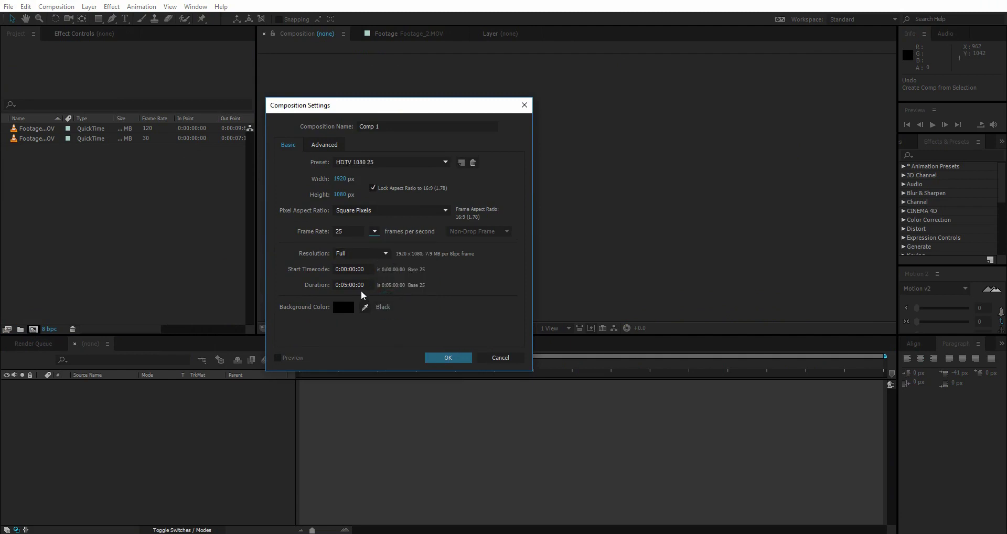
left_click(350, 285)
type("3000")
key("Return")
- Fit the composition to the viewer and select Footage_1.MOV in the project
left_click(304, 329)
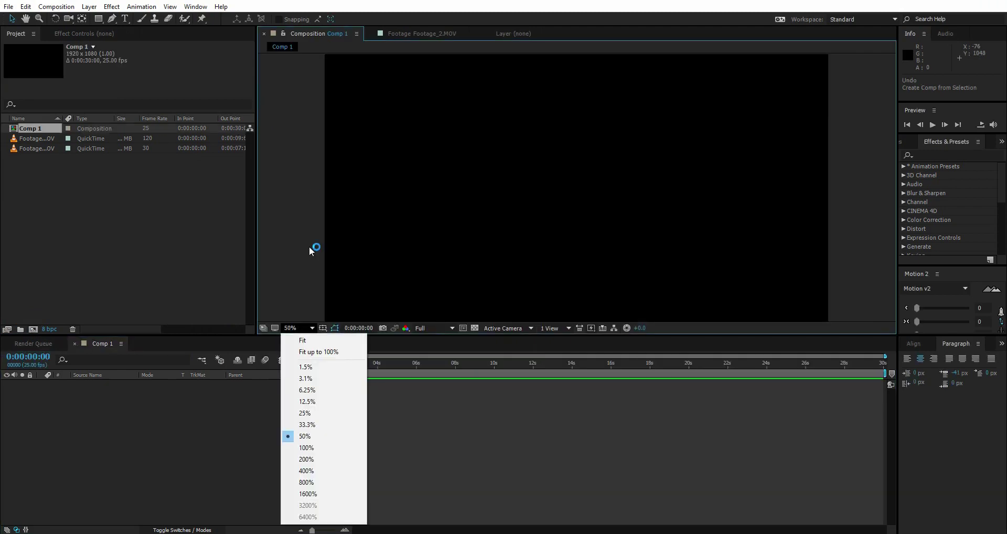
left_click(320, 352)
left_click(37, 141)
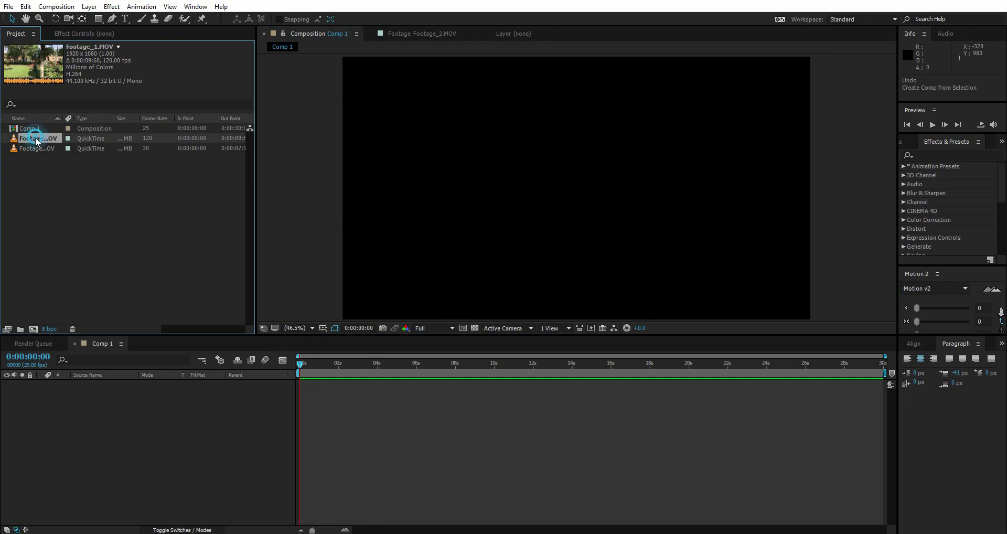
- Add Footage_1.MOV to Comp 1 and time-stretch it to 500% so it lasts 48 seconds
left_click_drag(37, 141, 79, 383)
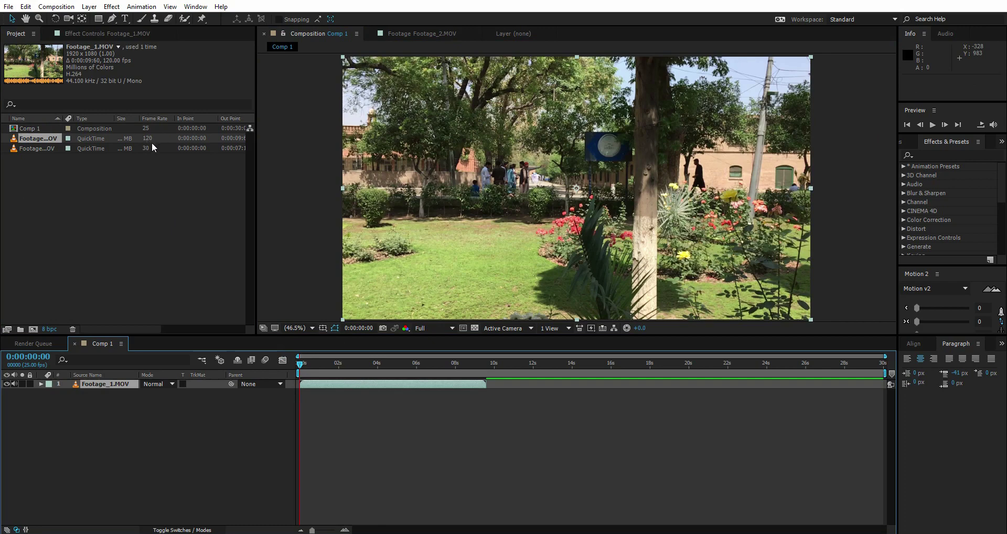
right_click(96, 383)
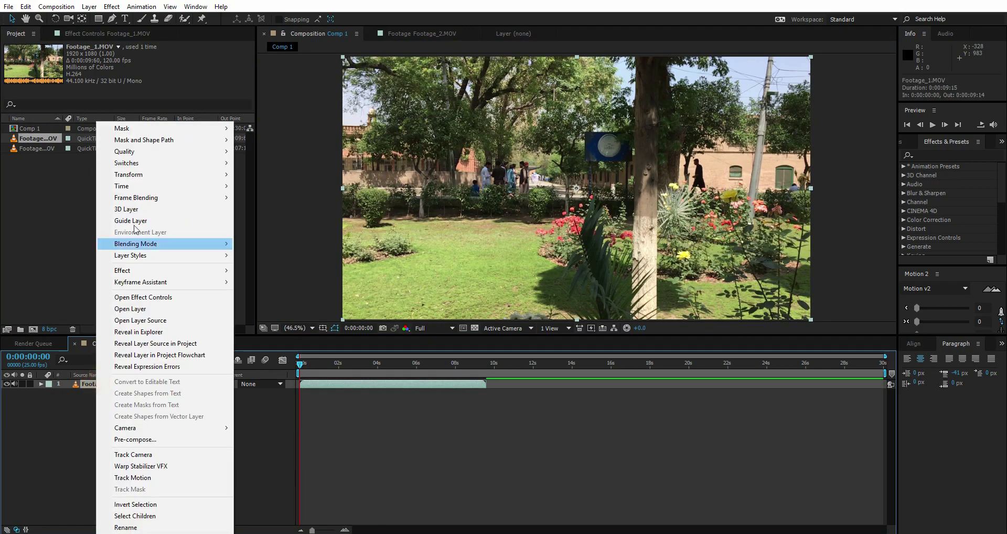
mouse_move(121, 186)
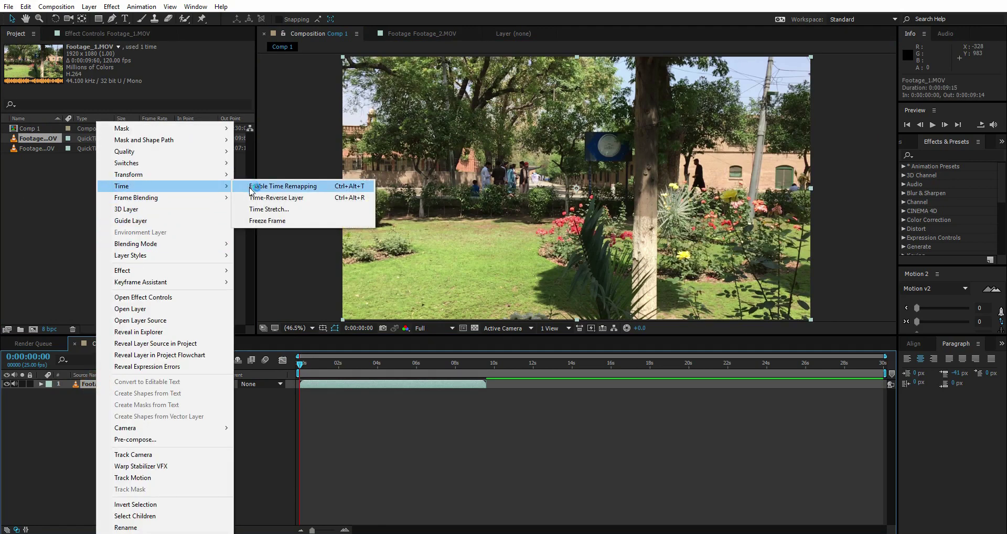
left_click(274, 210)
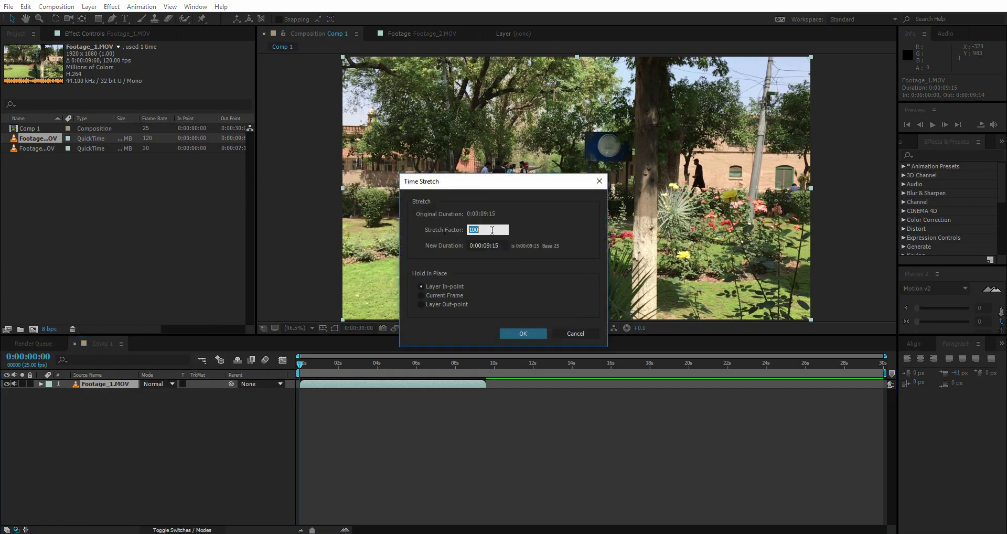
type("500")
left_click(522, 335)
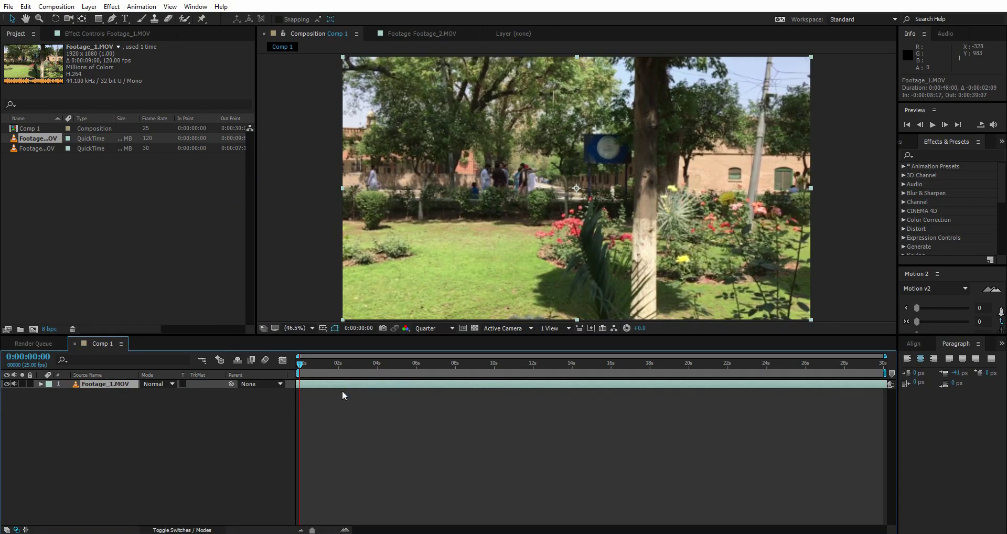
- Trim Footage_1.MOV's out point at 0:00:12:00 and add Footage_2.MOV above it
left_click_drag(338, 363, 533, 365)
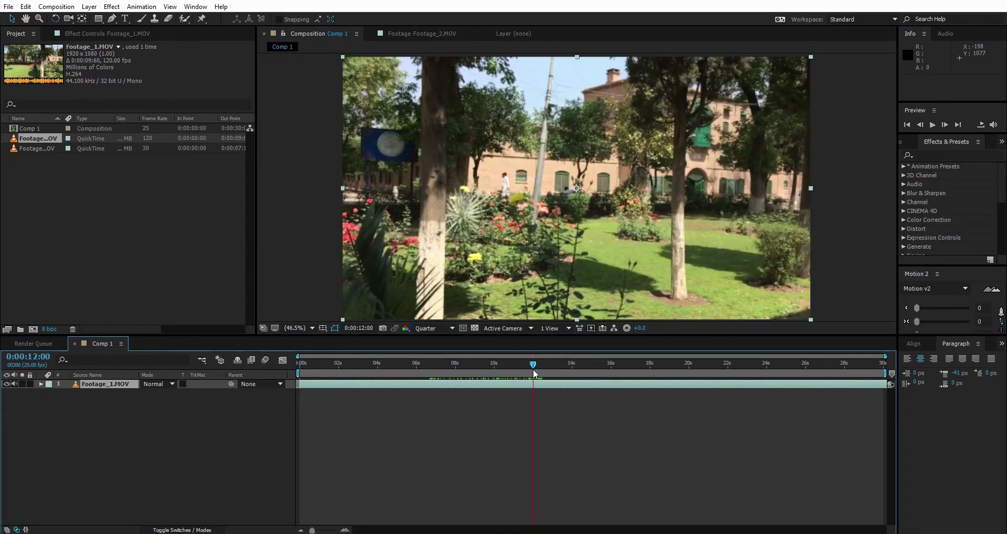
left_click(534, 369)
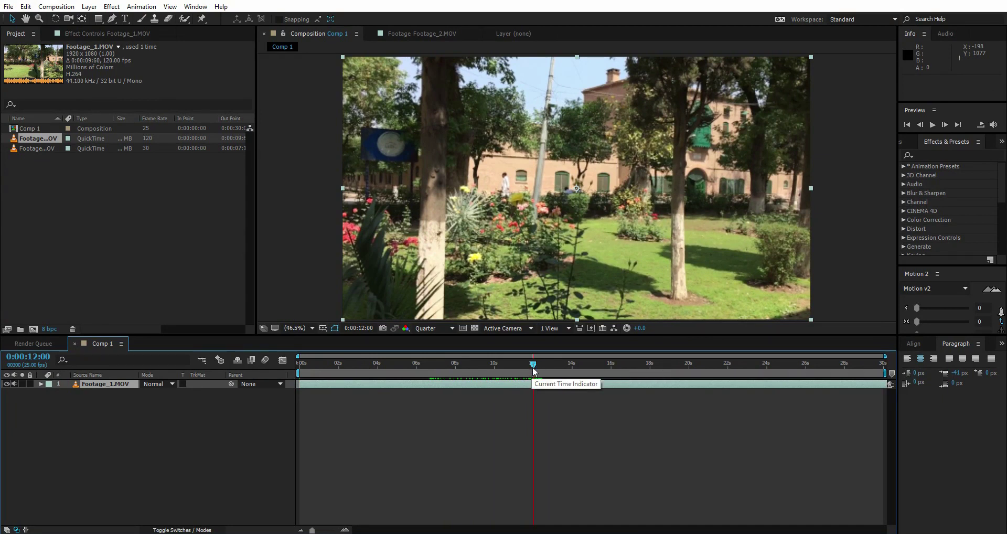
key("alt+bracketright")
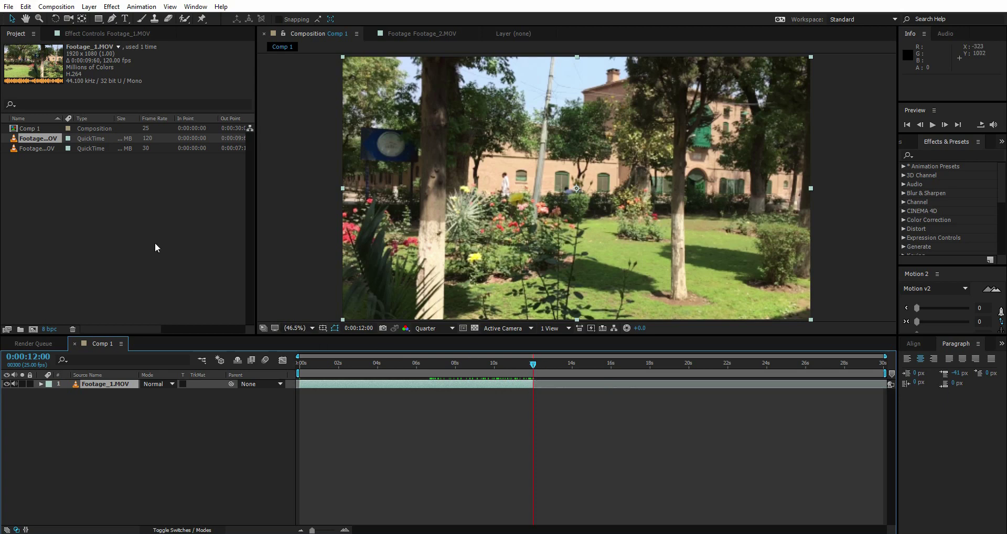
left_click_drag(39, 149, 131, 382)
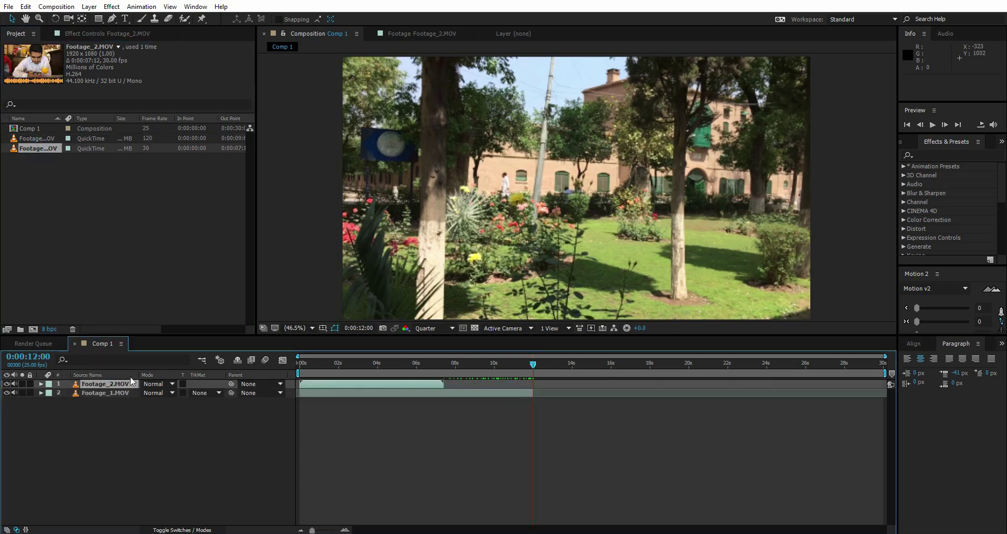
- Shift Footage_2.MOV to start near 10 seconds and trim its in point at the current time
left_click_drag(368, 387, 521, 386)
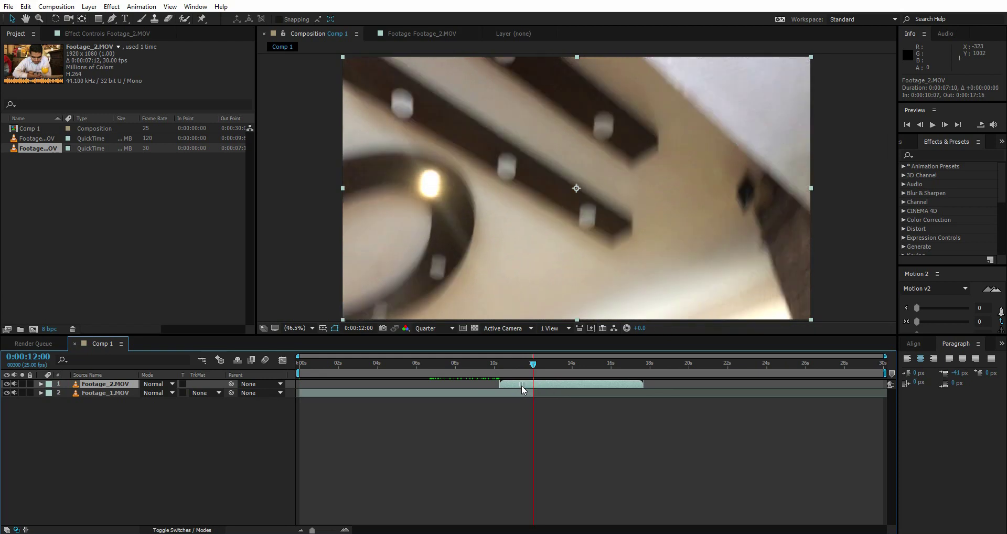
key("alt+bracketleft")
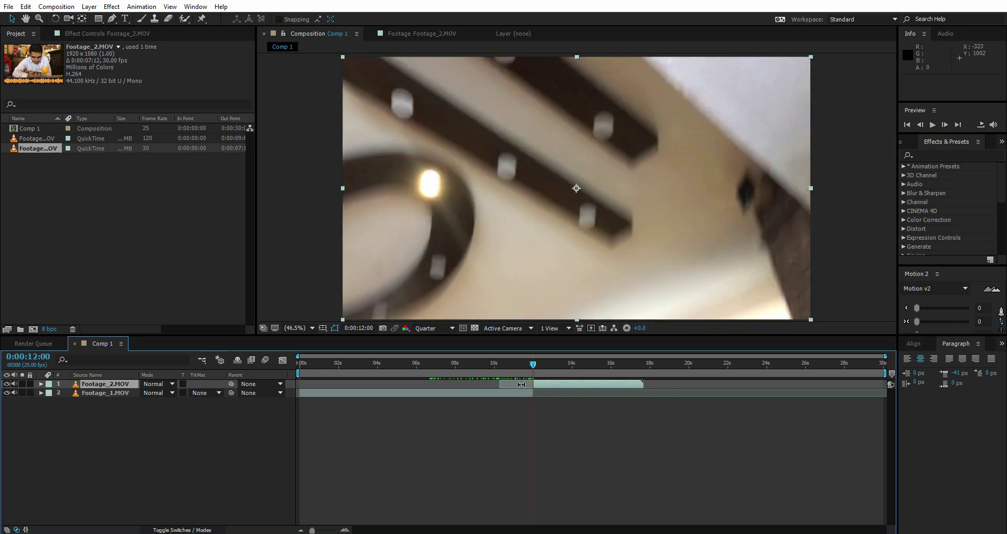
left_click(538, 367)
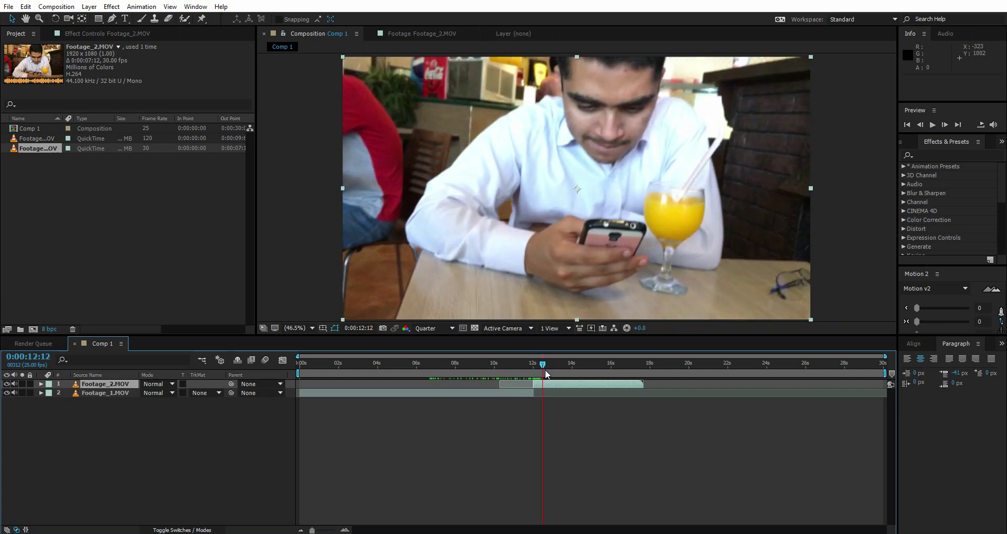
mouse_move(539, 374)
left_mouse_down()
mouse_move(515, 370)
mouse_move(544, 378)
left_mouse_up()
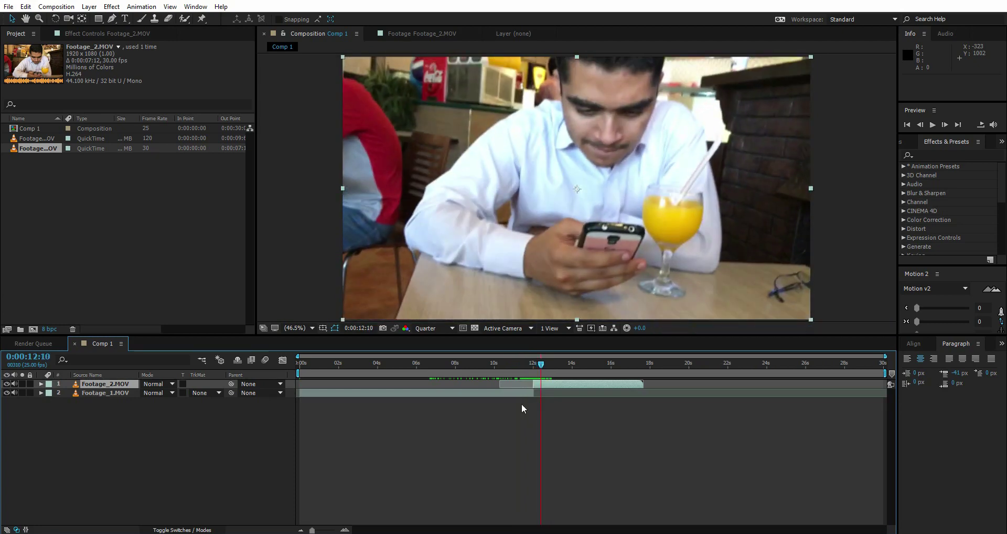
- End the work area at 17:16 and trim Comp 1 to the work area
left_click(641, 377)
key("n")
right_click(626, 373)
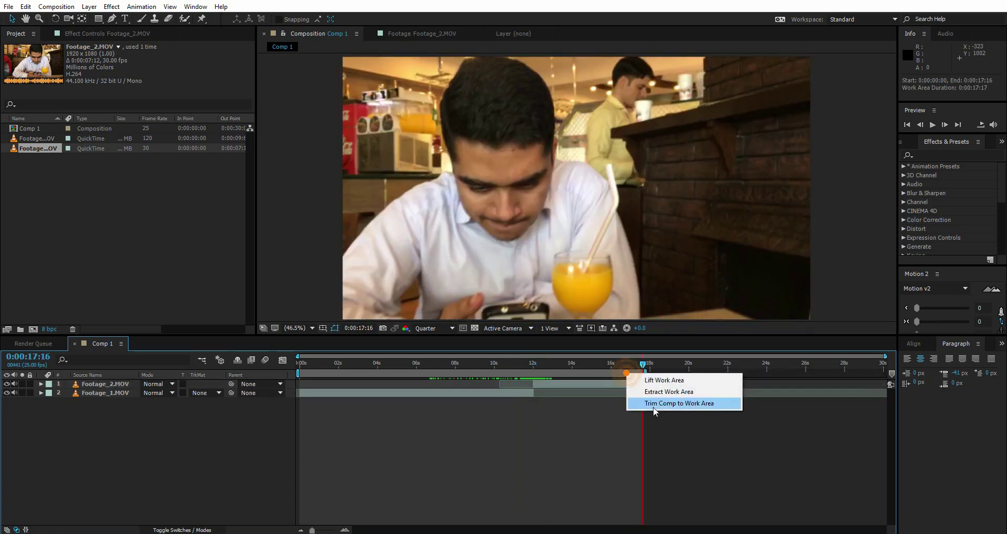
left_click(653, 405)
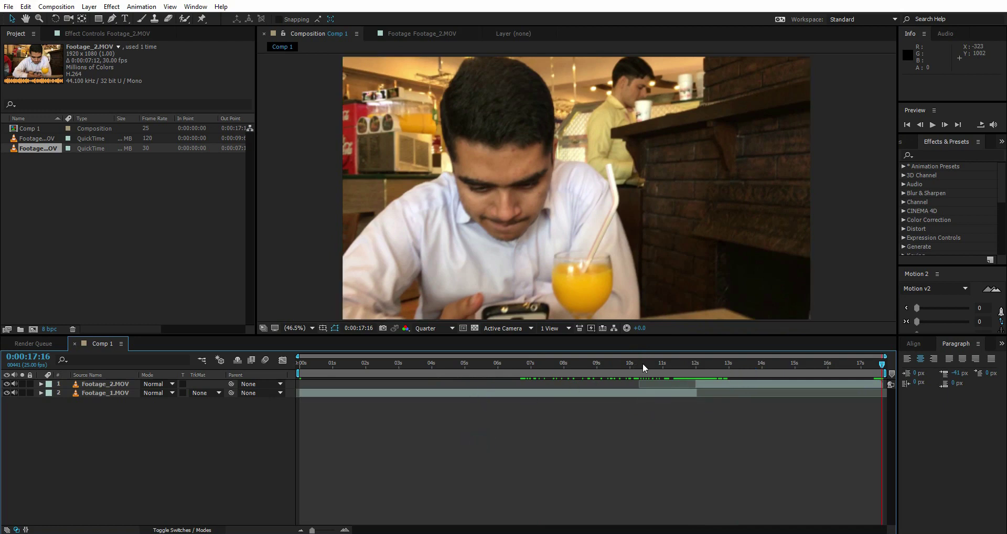
left_click(667, 362)
- At 12:00, add a new adjustment layer at the top of Comp 1
left_click_drag(684, 363, 696, 370)
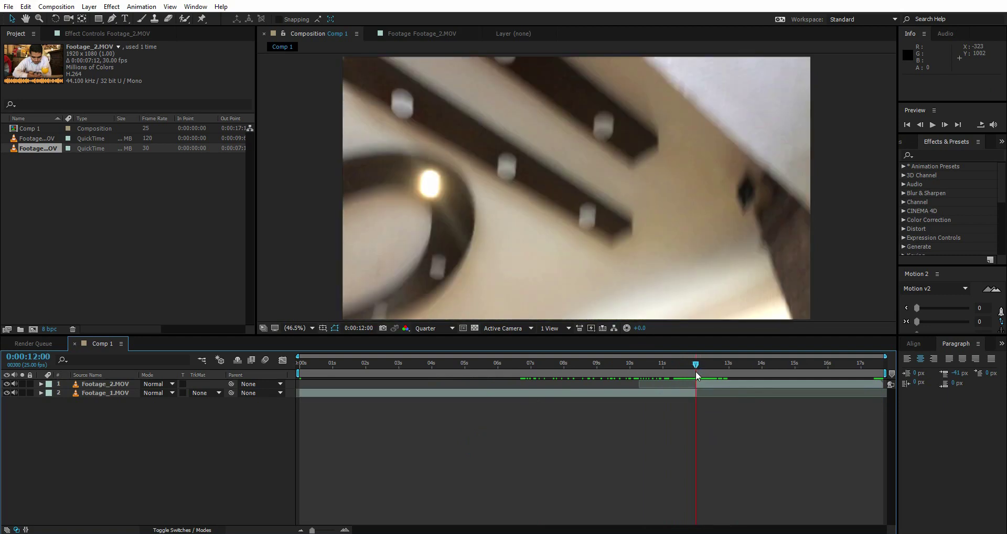
right_click(96, 441)
mouse_move(140, 342)
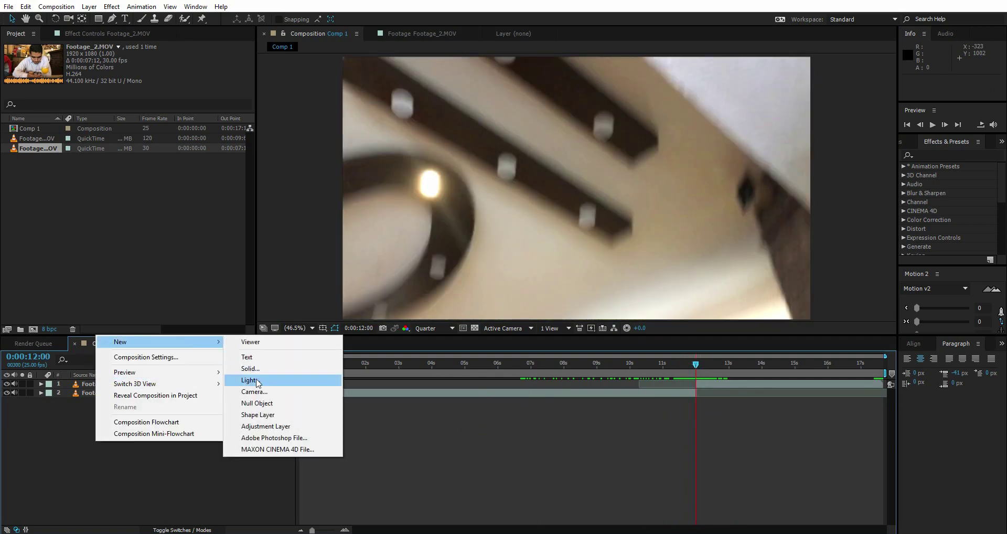
left_click(265, 426)
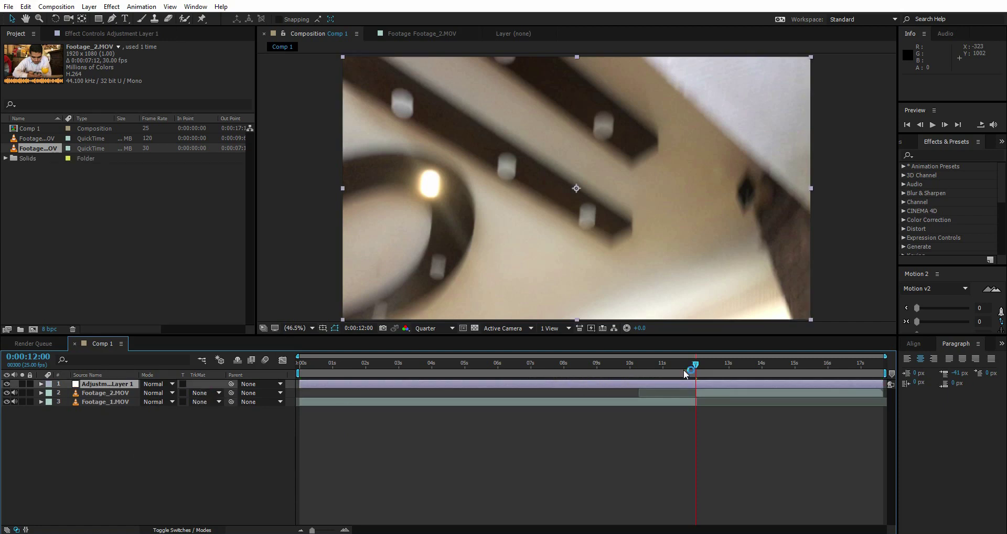
- Apply Optics Compensation to Adjustment Layer 1 and enable Reverse Lens Distortion
left_click(929, 155)
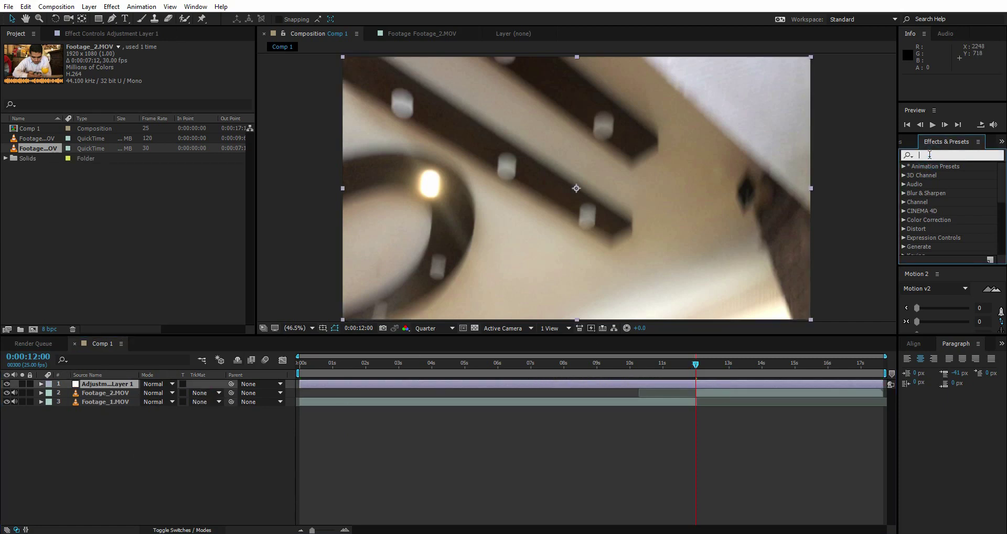
type("optics")
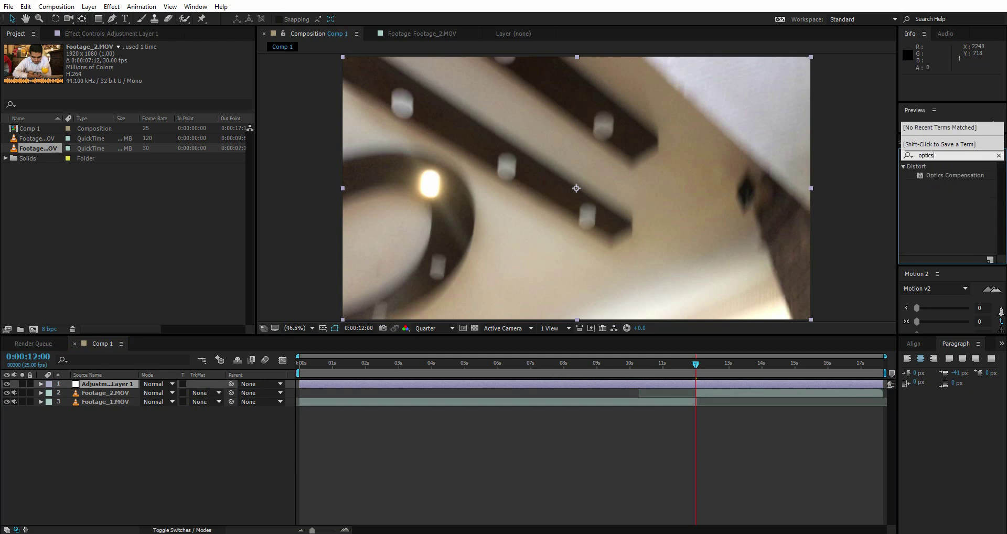
left_click_drag(955, 176, 99, 386)
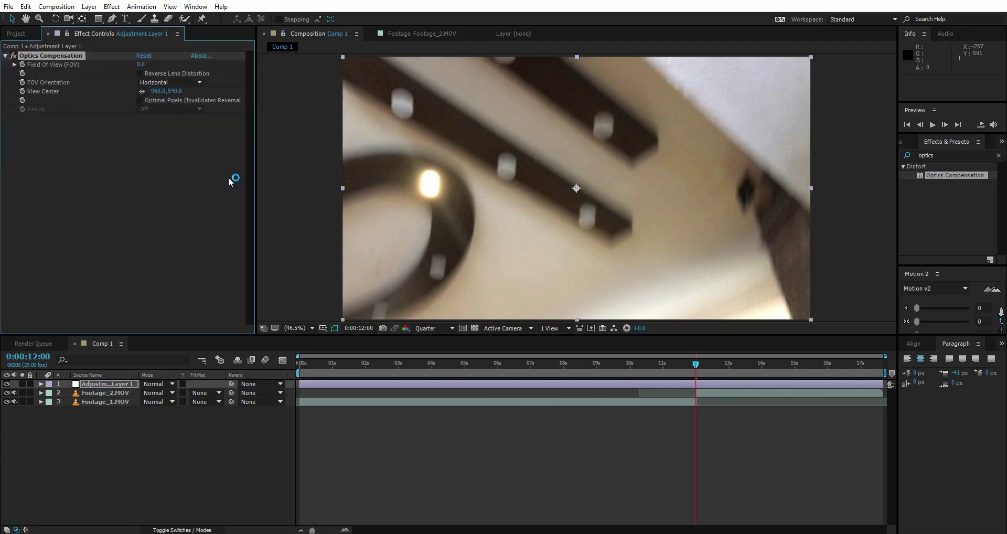
left_click(139, 73)
- Set Field Of View to 100 and keyframe it at 12:00
left_click(346, 529)
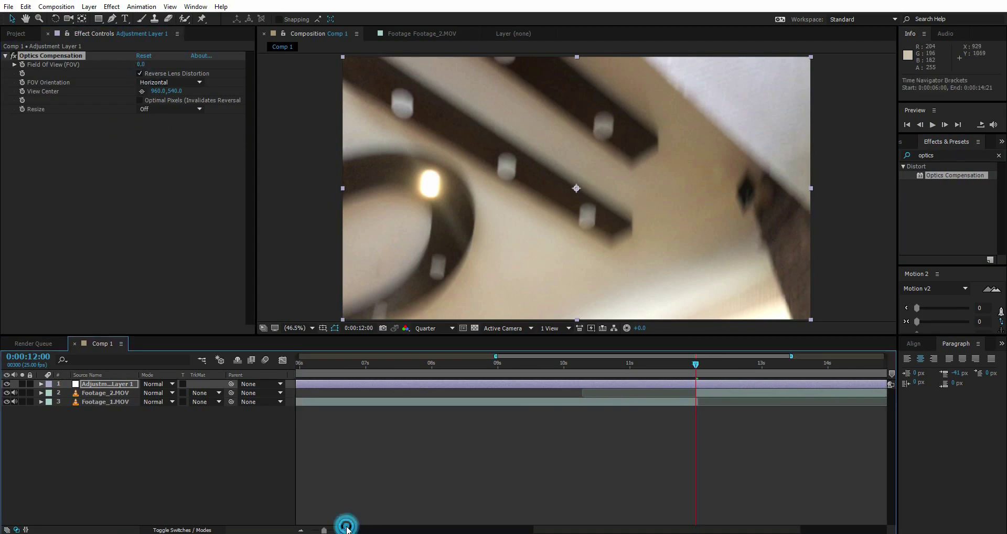
left_click(346, 529)
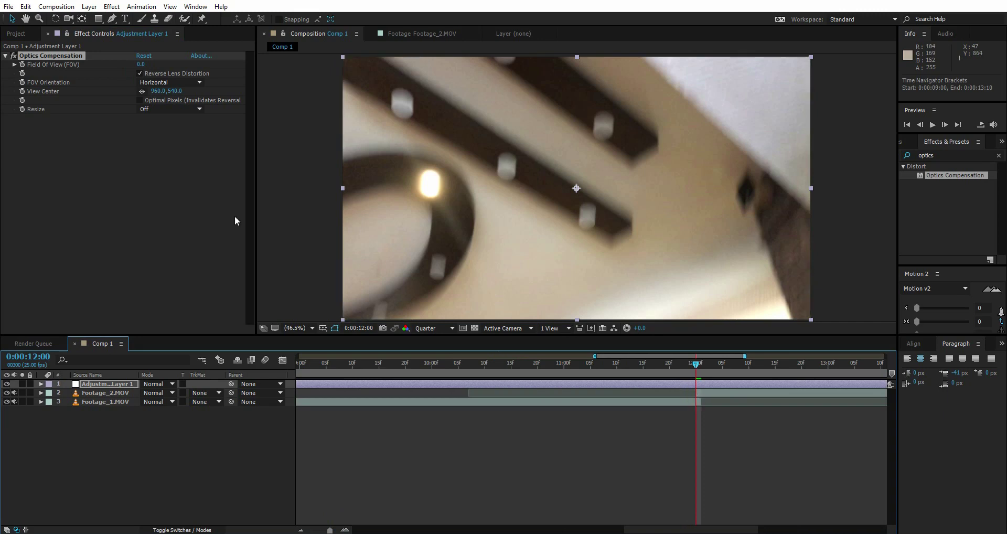
left_click(140, 67)
left_click(140, 64)
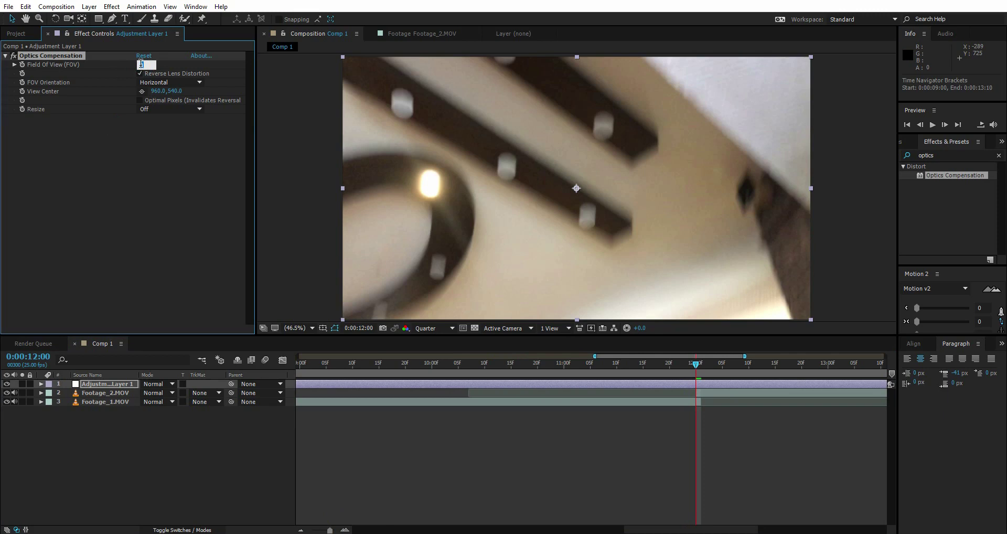
type("100")
key("Return")
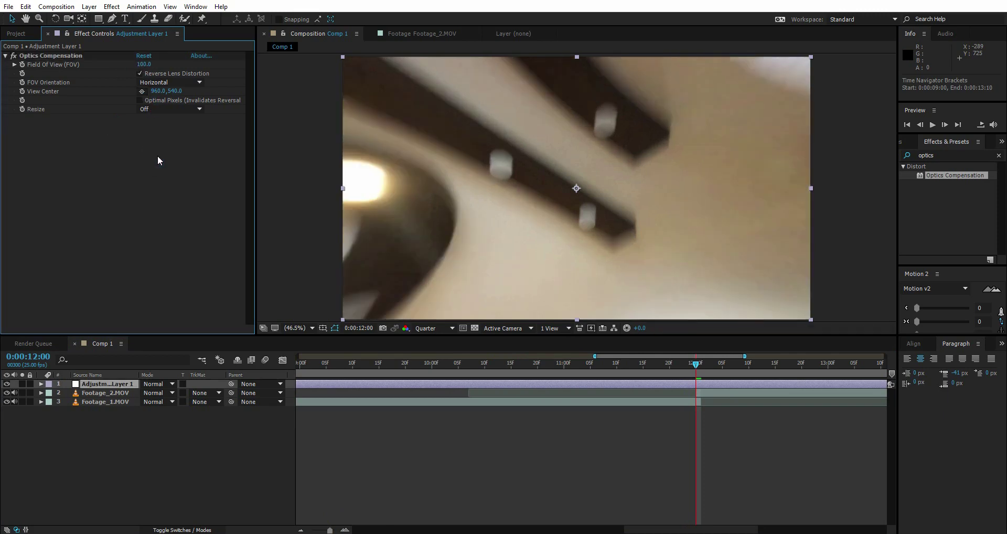
left_click(22, 65)
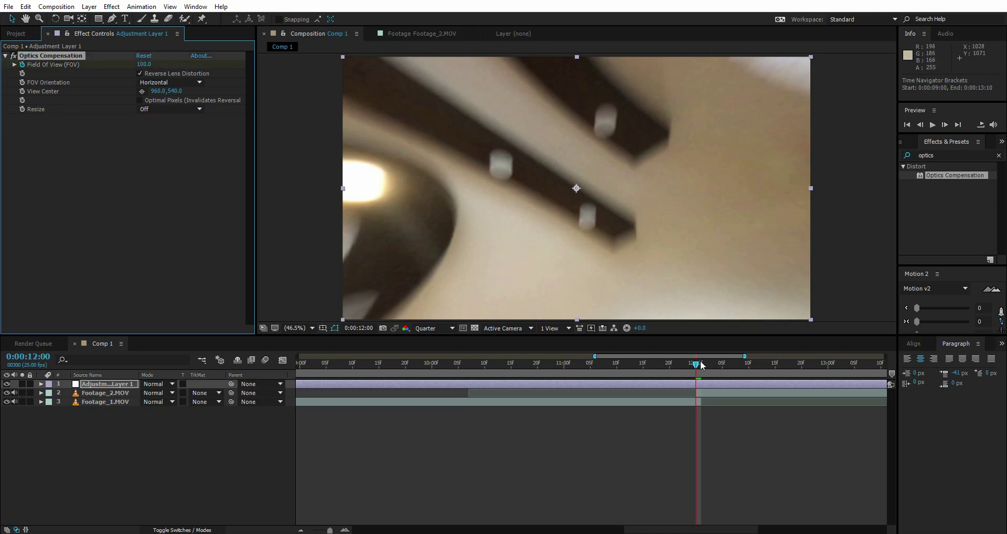
- Add a Field Of View keyframe of 0 at 10:10
left_click(649, 371)
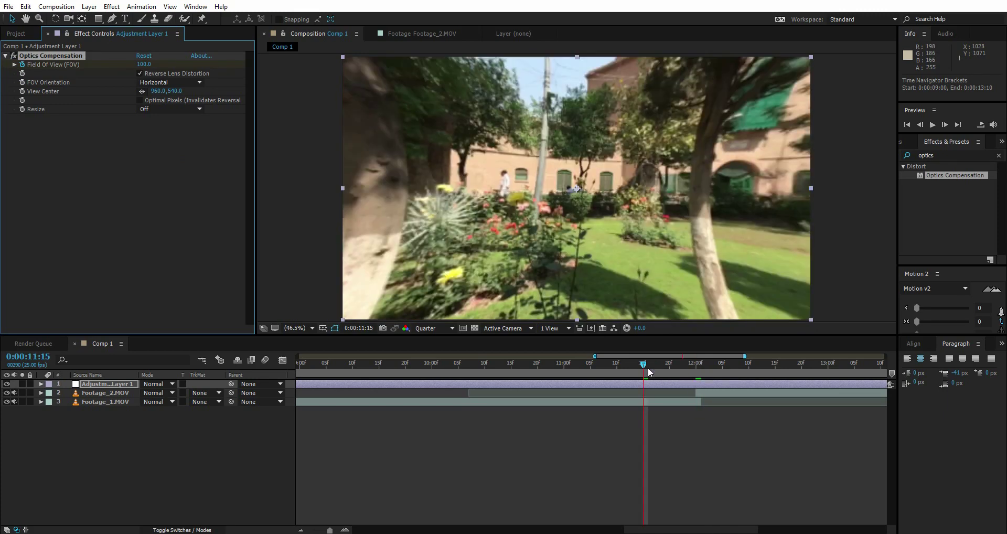
key("shift+Page_Up")
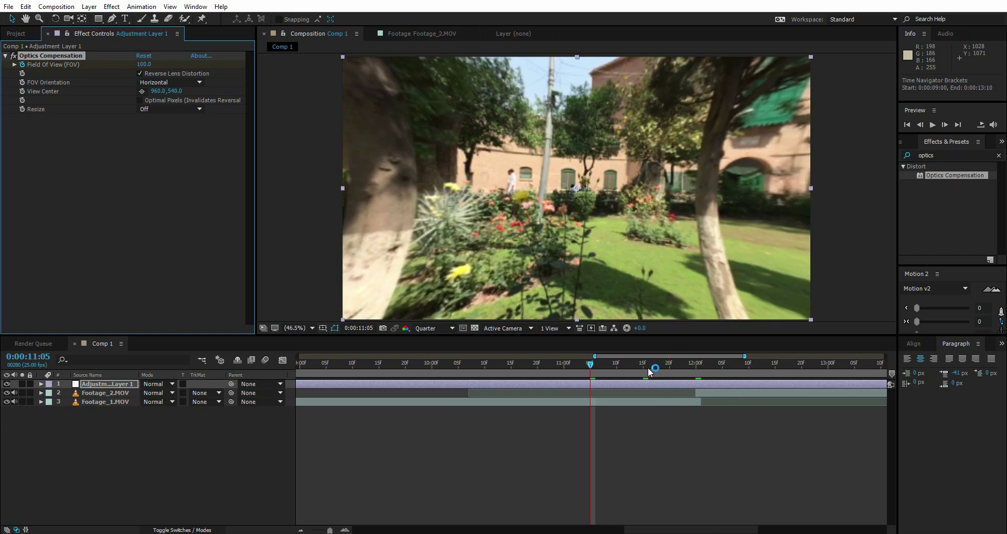
key("shift+Page_Up")
key("shift+Page_Up")
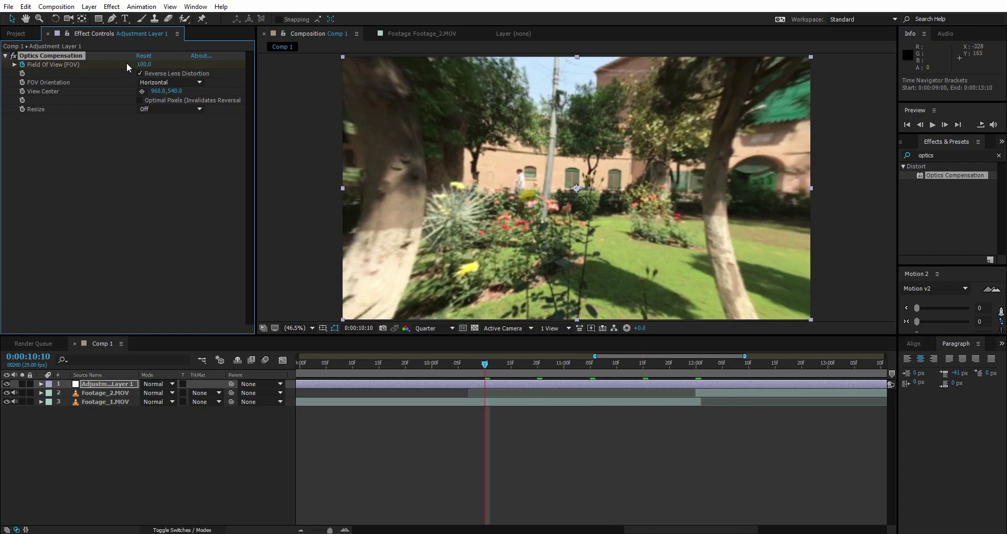
left_click(144, 65)
type("0")
key("Return")
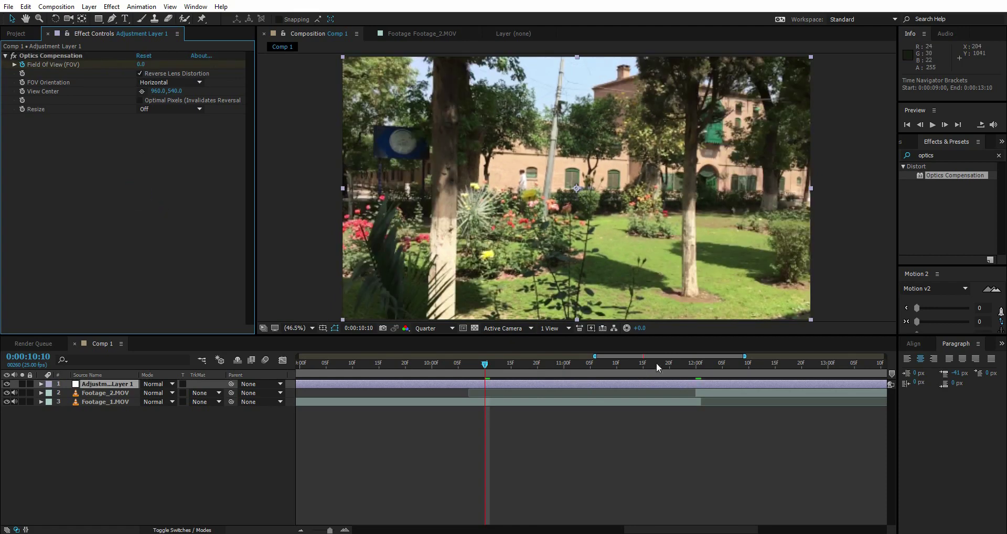
- Play back the transition and add a Field Of View keyframe of 0 at 13:15
left_click(693, 363)
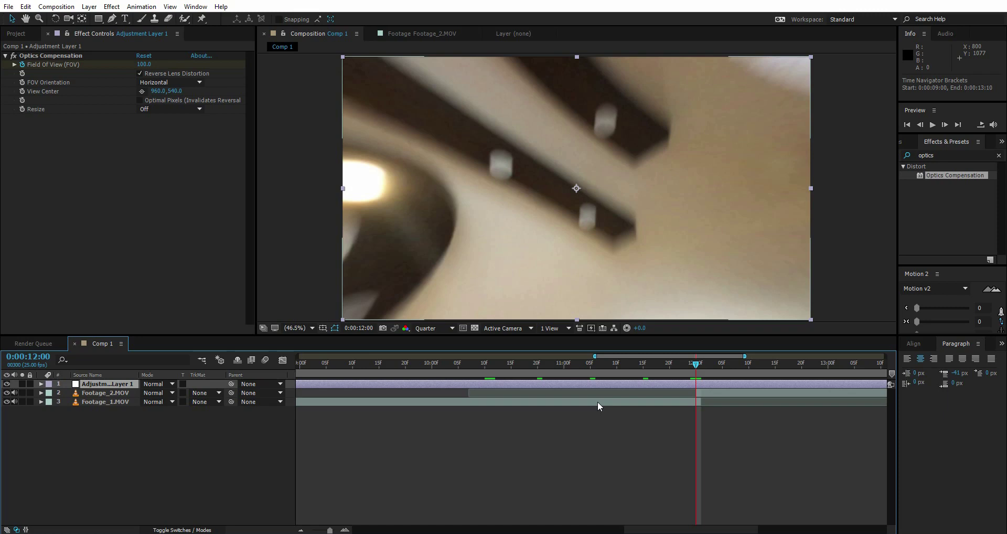
key("space")
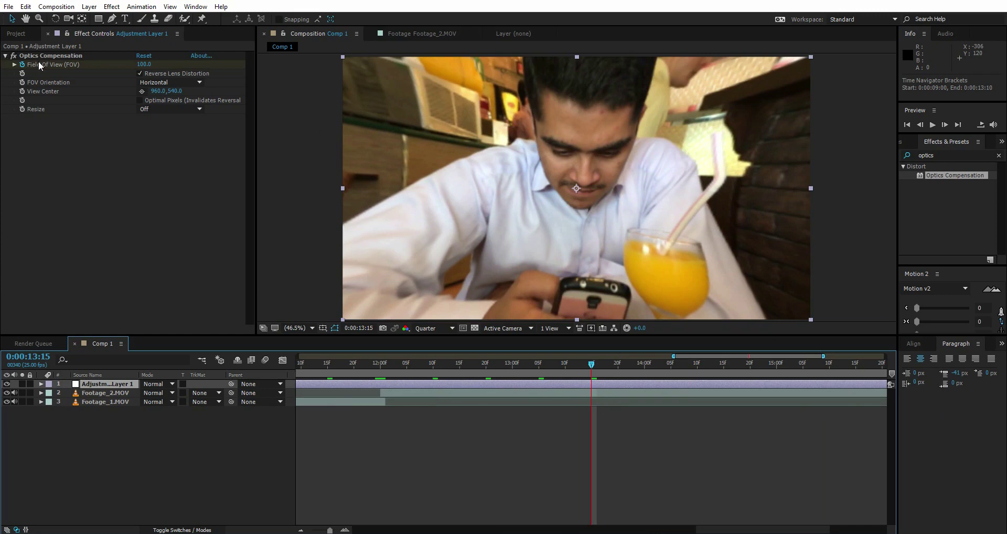
left_click(144, 64)
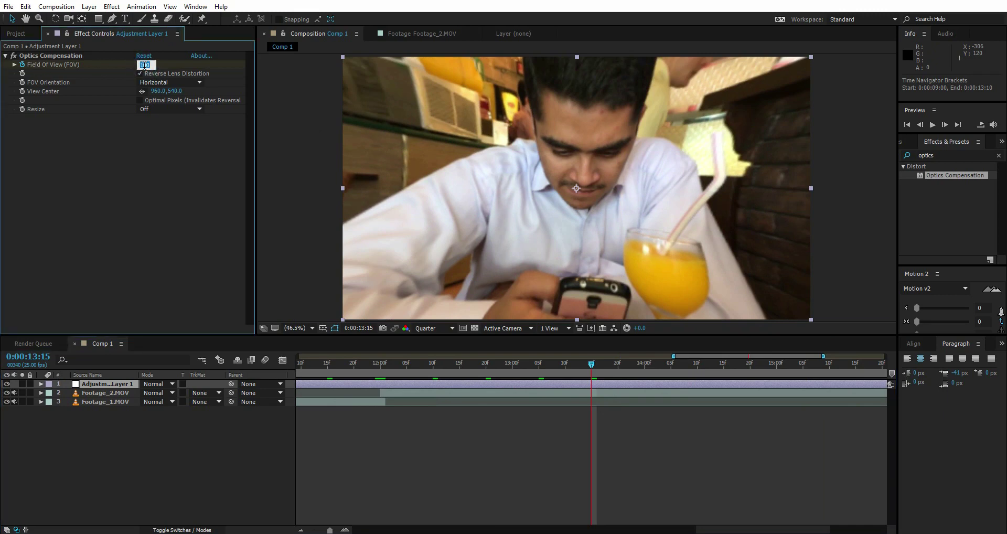
type("0")
key("Return")
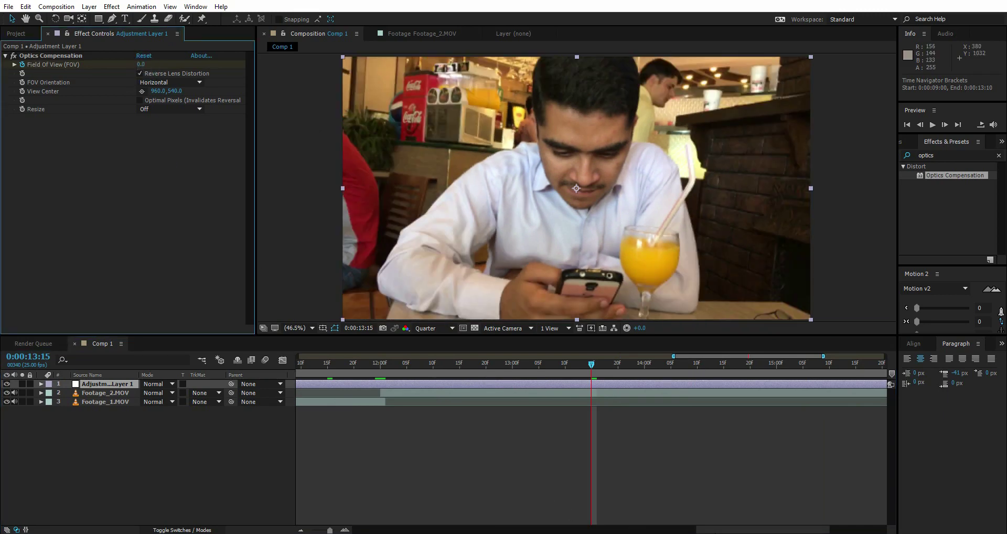
scroll(592, 446, "left", 5)
- Easy-ease the 10:10 and 13:15 Field Of View keyframes and view their curve in the Graph Editor
left_click_drag(391, 363, 530, 377)
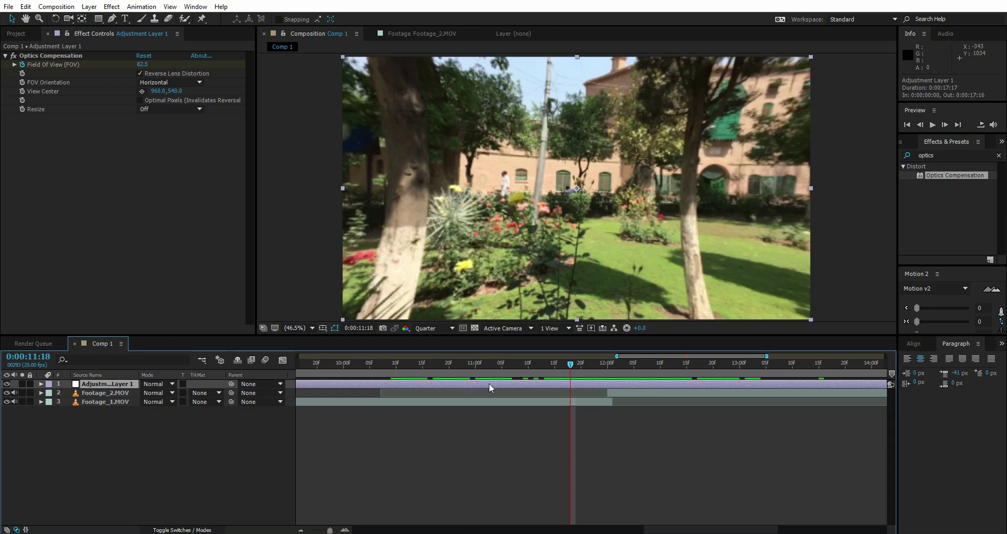
key("u")
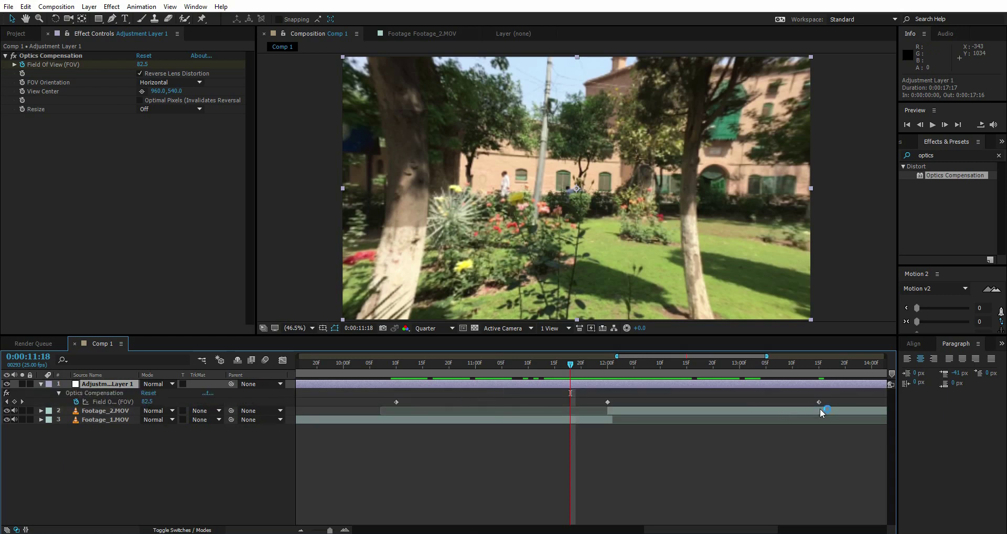
left_click(397, 402)
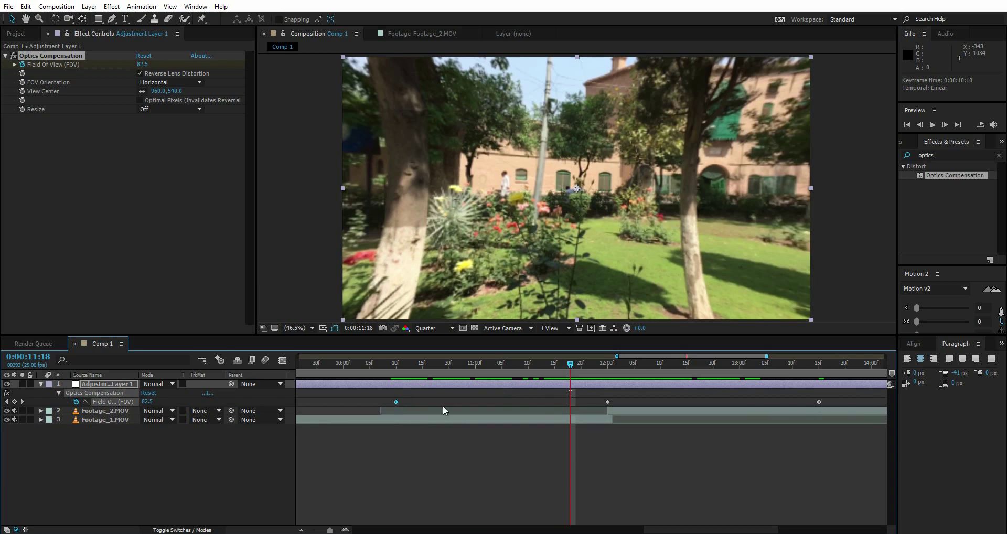
left_click(820, 403, "shift")
key("F9")
left_click(282, 360)
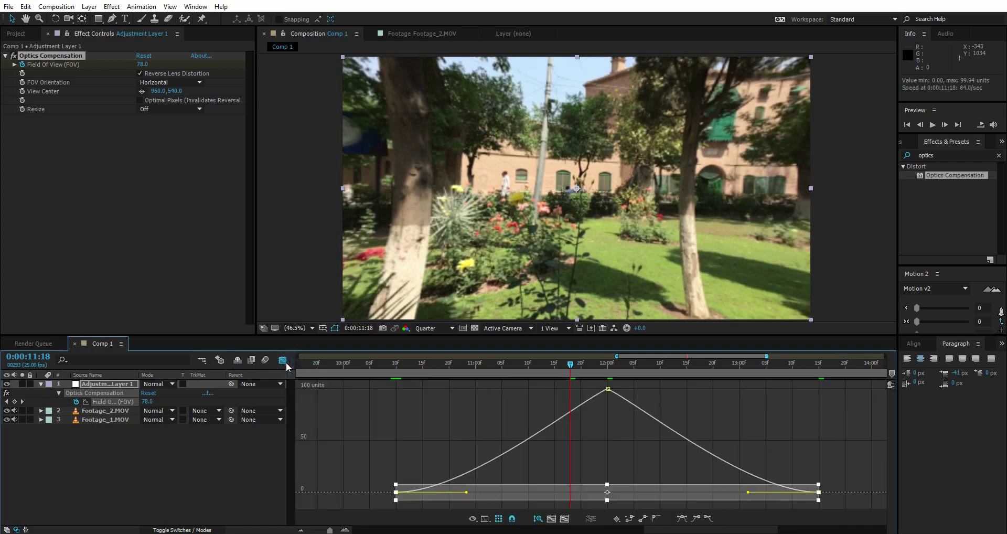
- Ease the Field of View curve out of its first keyframe and into its last, then scrub to check
left_click(396, 499)
left_click_drag(467, 502, 567, 500)
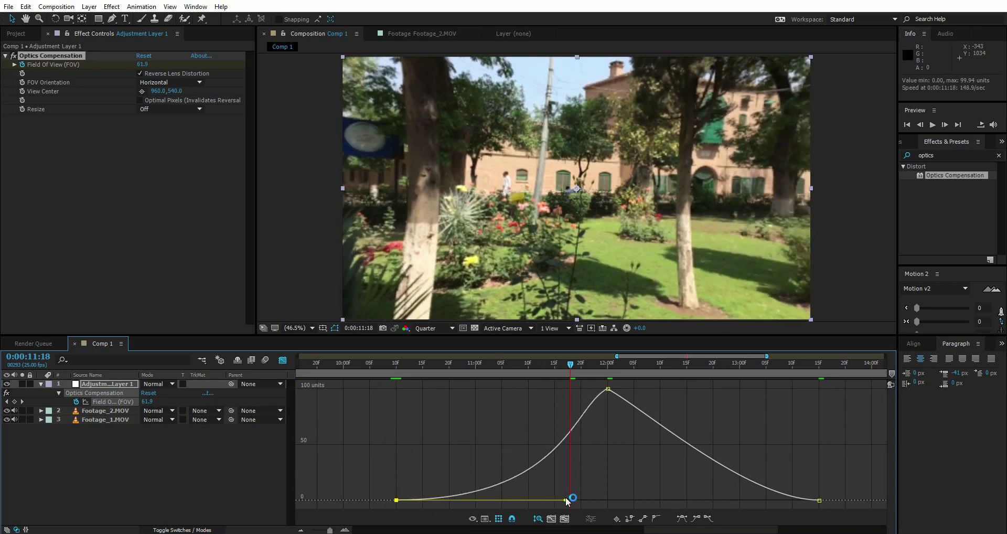
left_click(819, 500)
left_click_drag(749, 502, 635, 501)
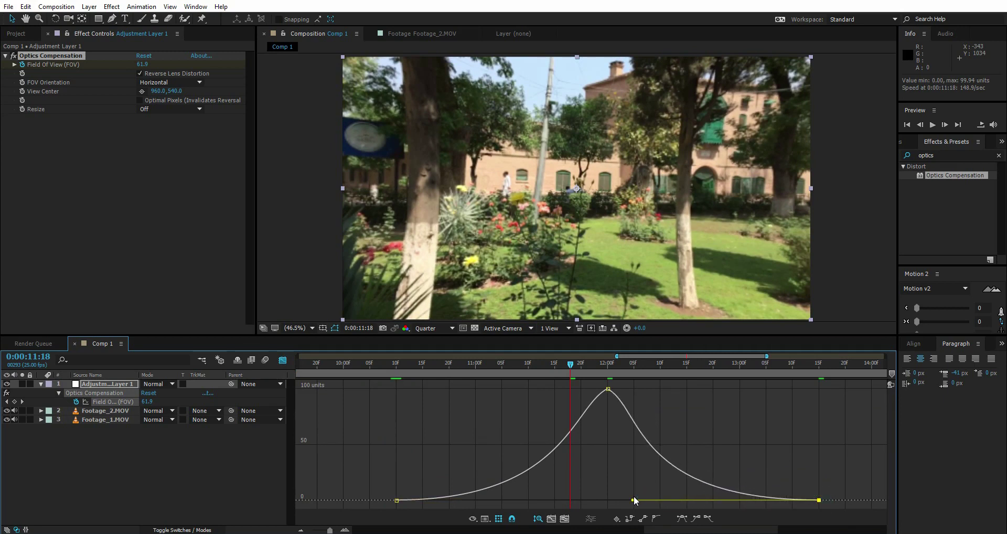
left_click(283, 360)
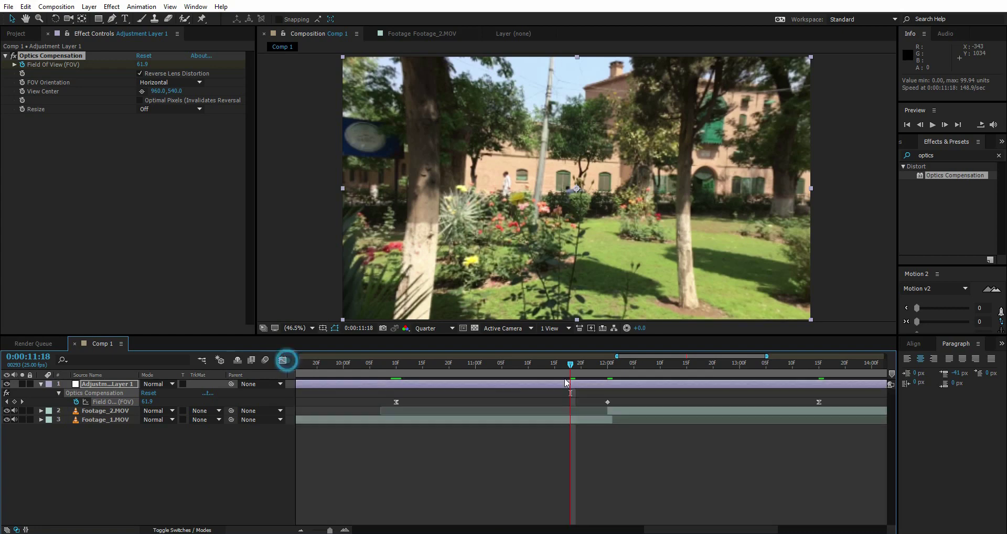
left_click_drag(394, 366, 530, 369)
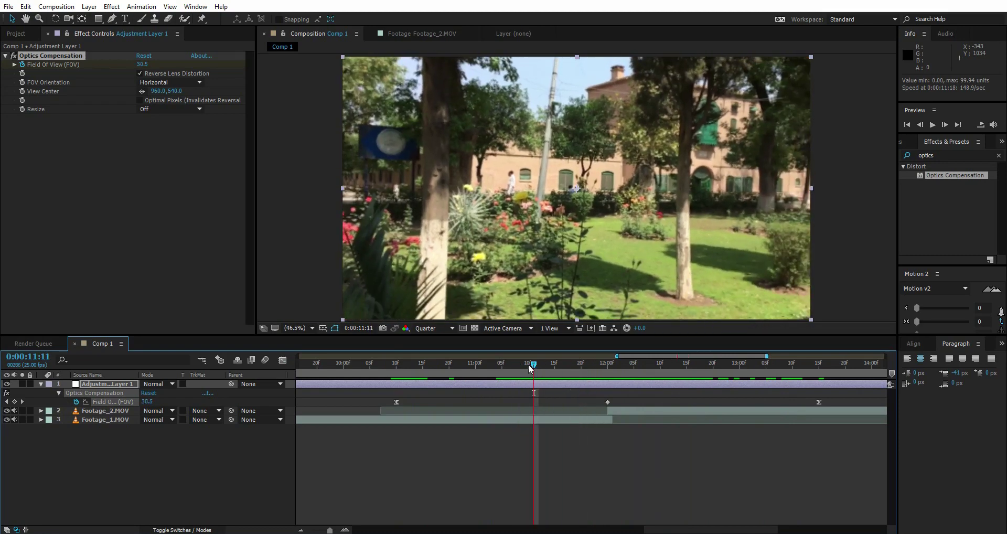
- Pre-compose the adjustment layer and both footage layers into a composition named 'Transition'
key("u")
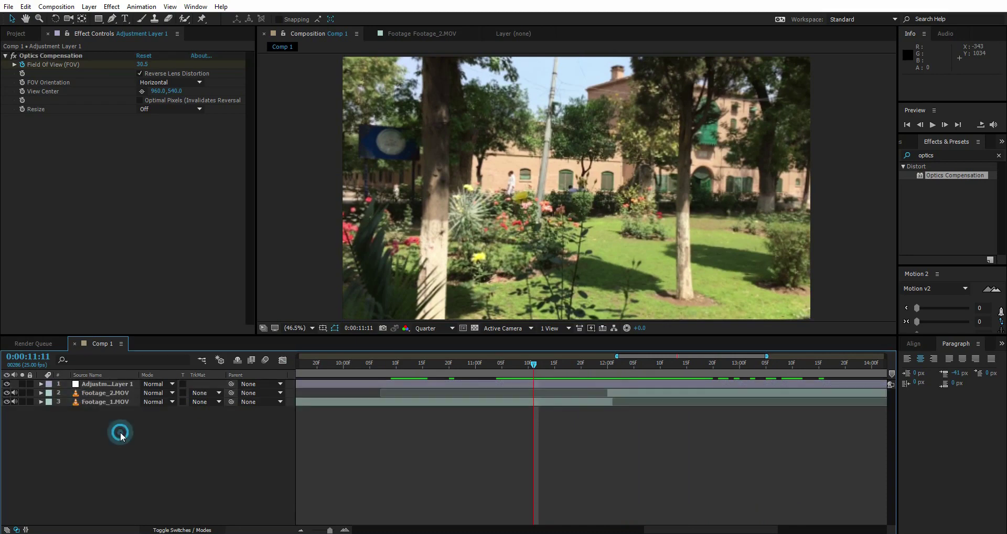
key("ctrl+a")
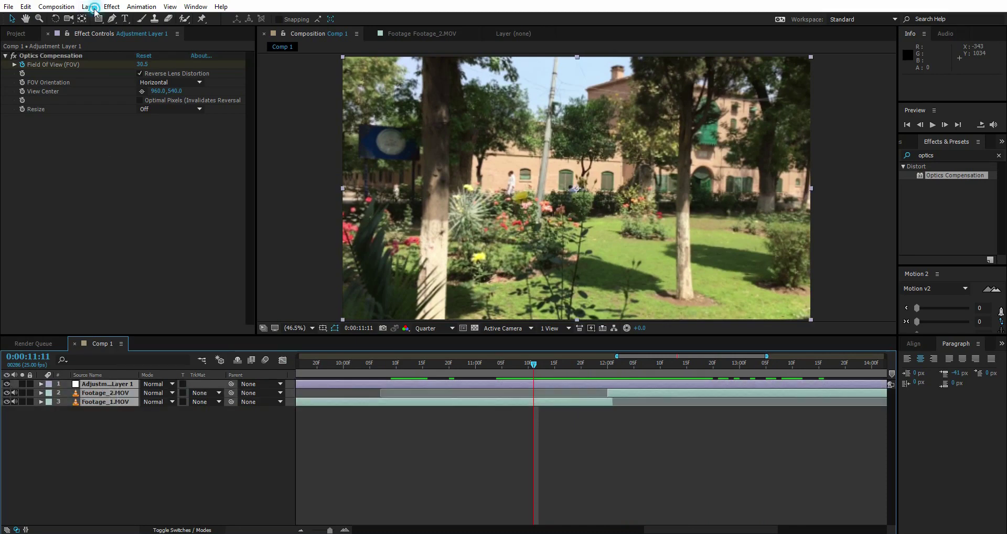
left_click(89, 6)
left_click(132, 403)
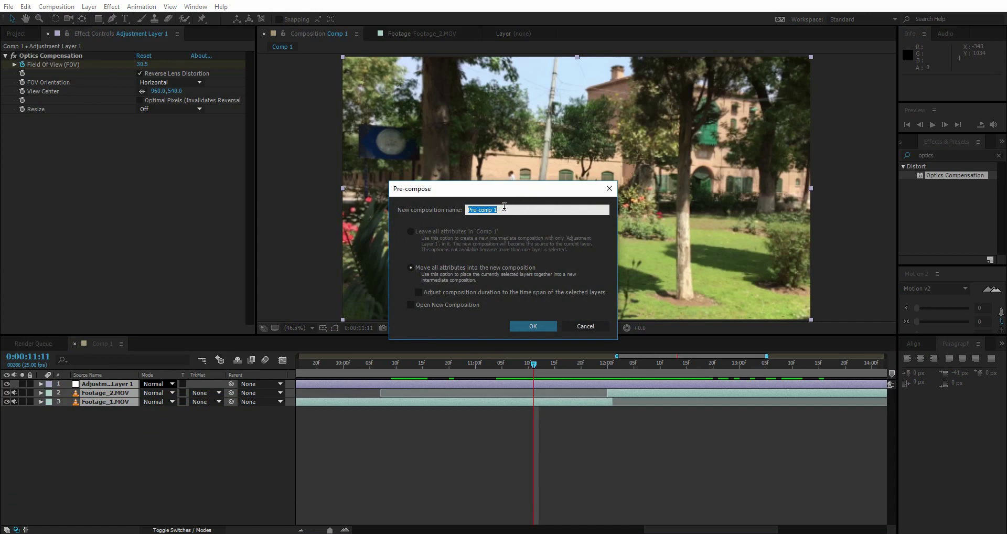
type("Y")
type("Trans")
type("ition")
left_click(515, 326)
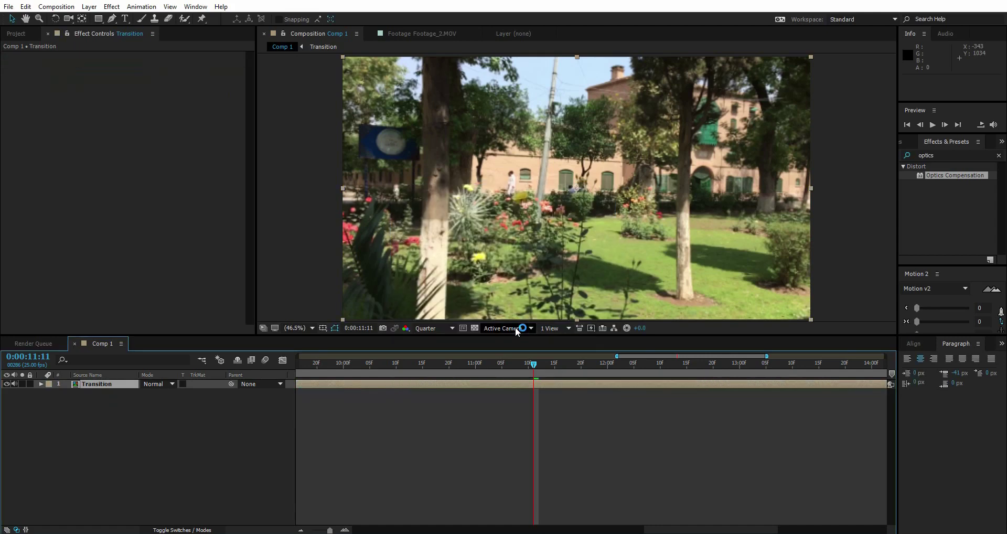
- Duplicate the Transition layer three times and move the current time to 10:09
left_click_drag(552, 366, 603, 371)
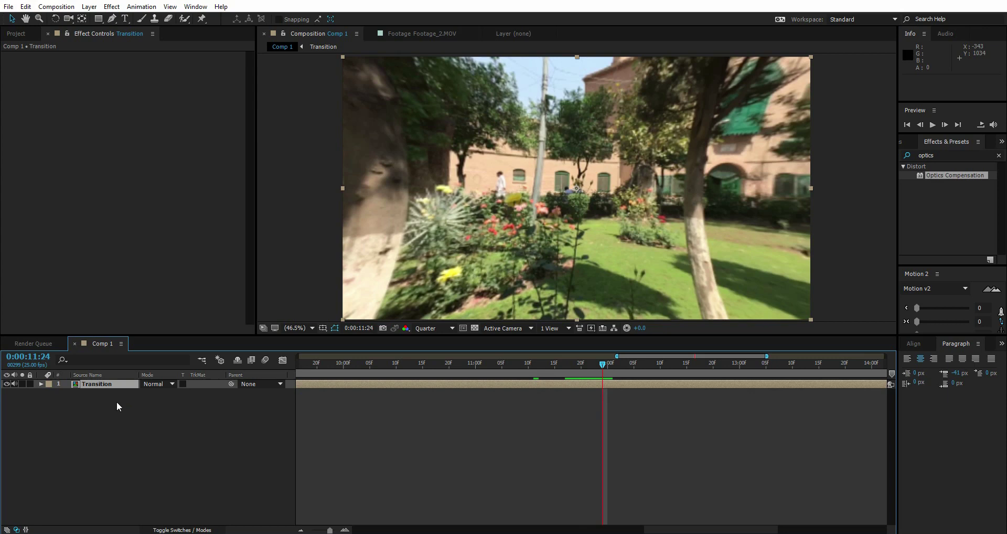
key("ctrl+d")
key("ctrl+d")
key("ctrl+d")
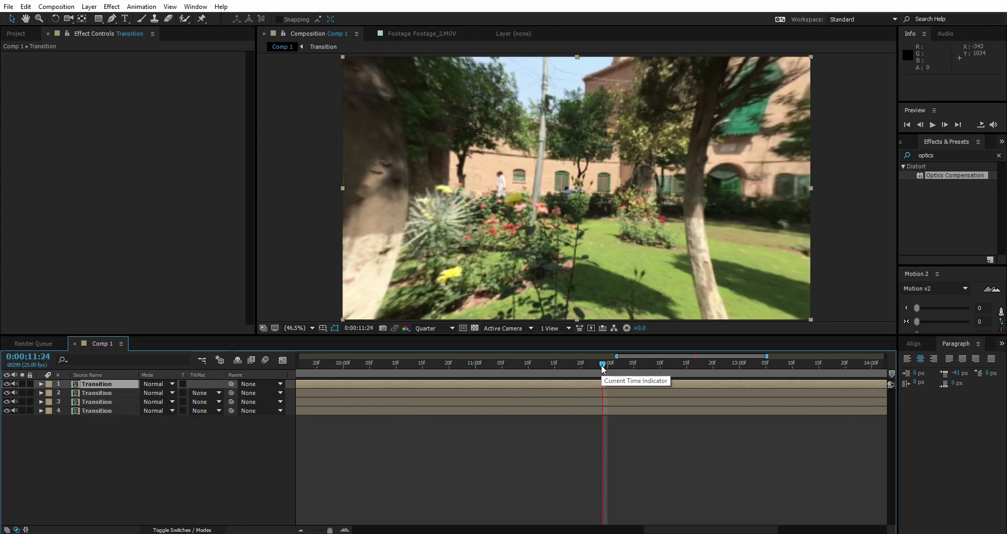
key("shift+Page_Up")
key("shift+Page_Up")
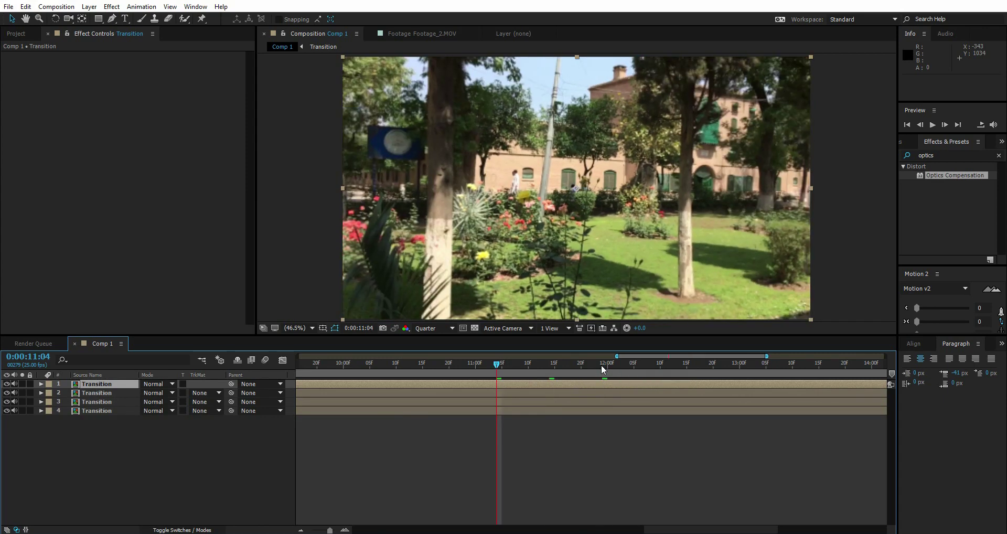
key("shift+Page_Up")
key("shift+Page_Up")
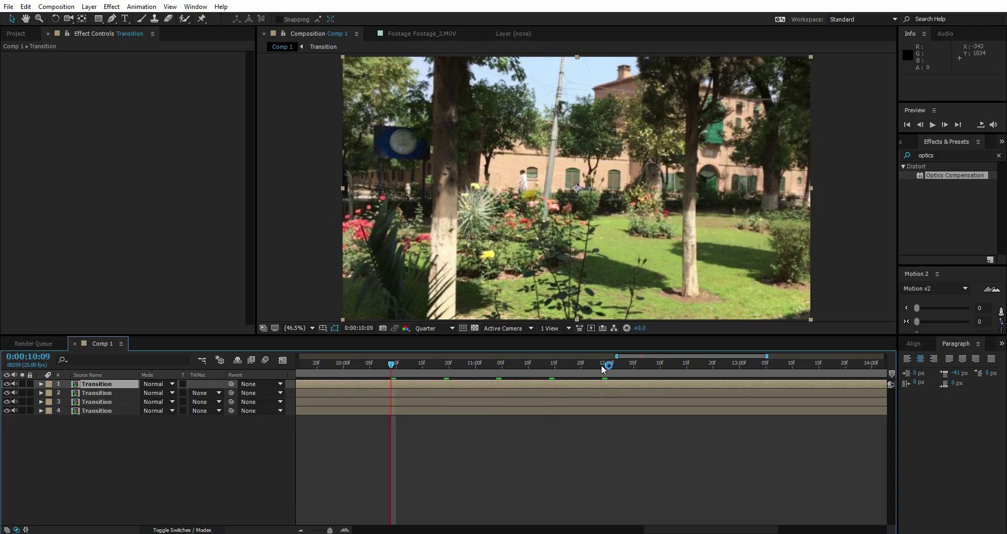
- Trim the top three Transition copies to run from 10:09 to 13:14, previewing the result
left_click(392, 402, "shift")
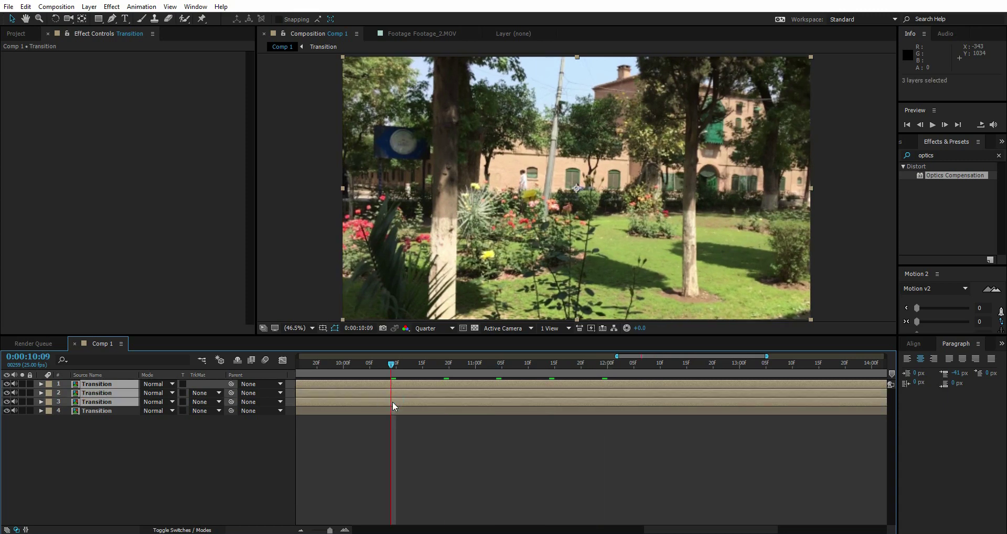
key("alt+bracketleft")
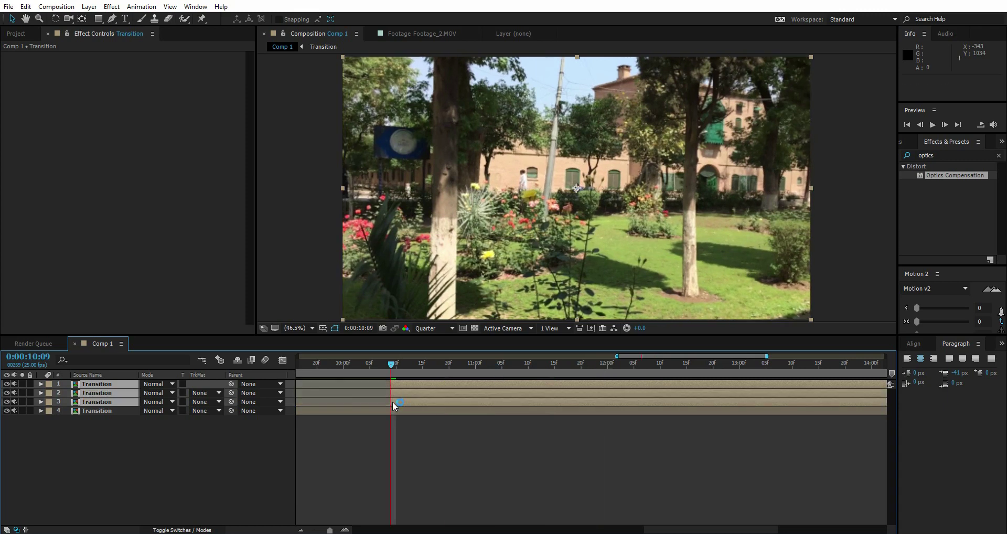
key("space")
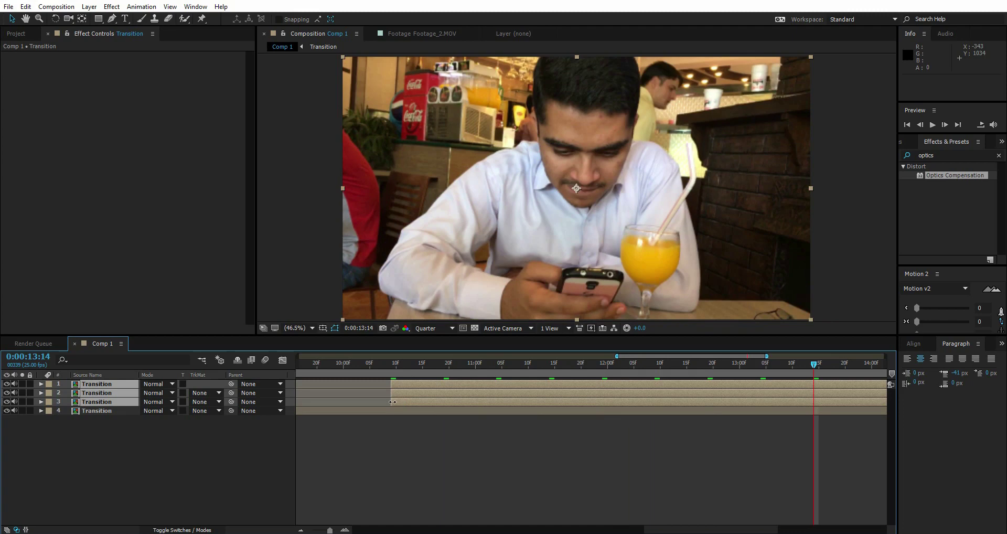
key("alt+bracketright")
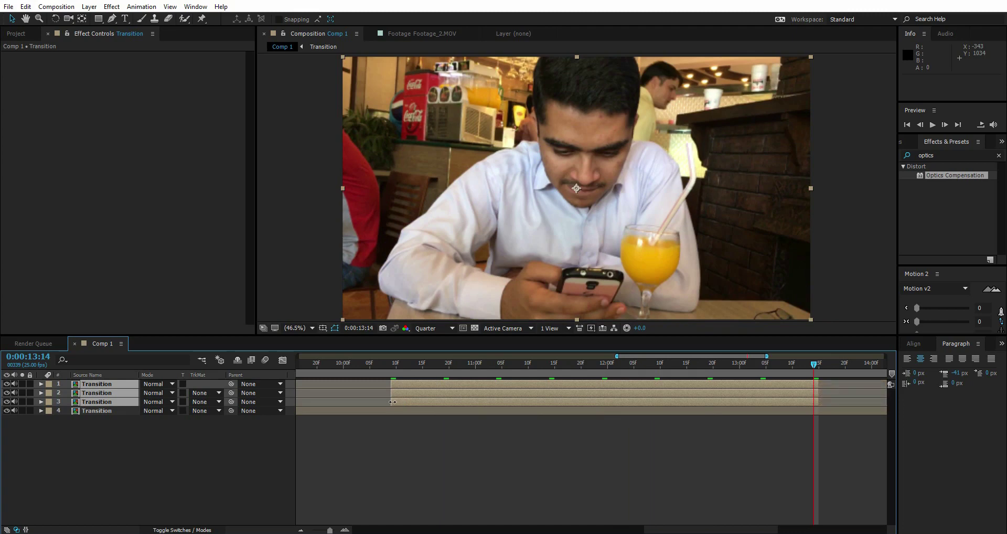
key("space")
key("ctrl+5")
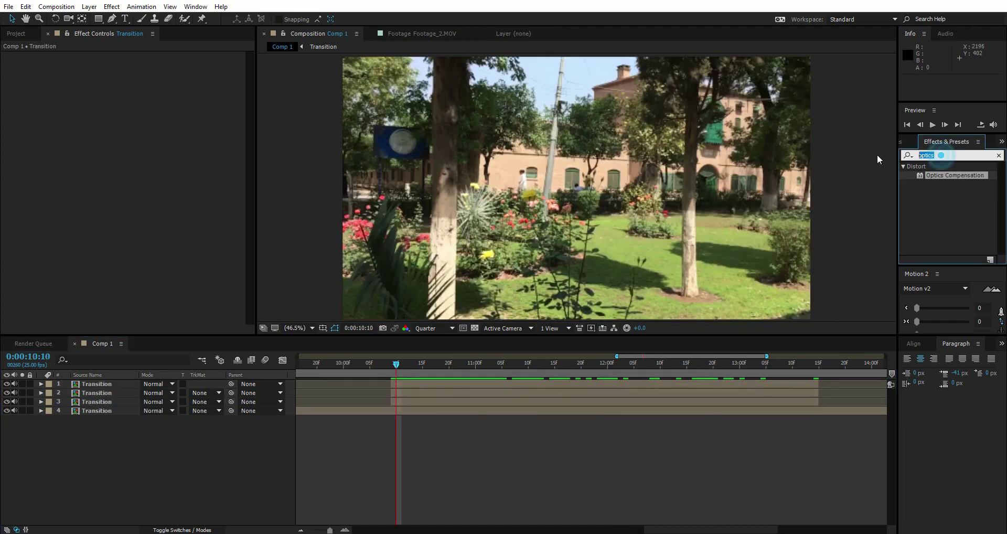
- Search Effects & Presets for 'channe' and apply Channel Mixer to the top Transition layer
type("chan")
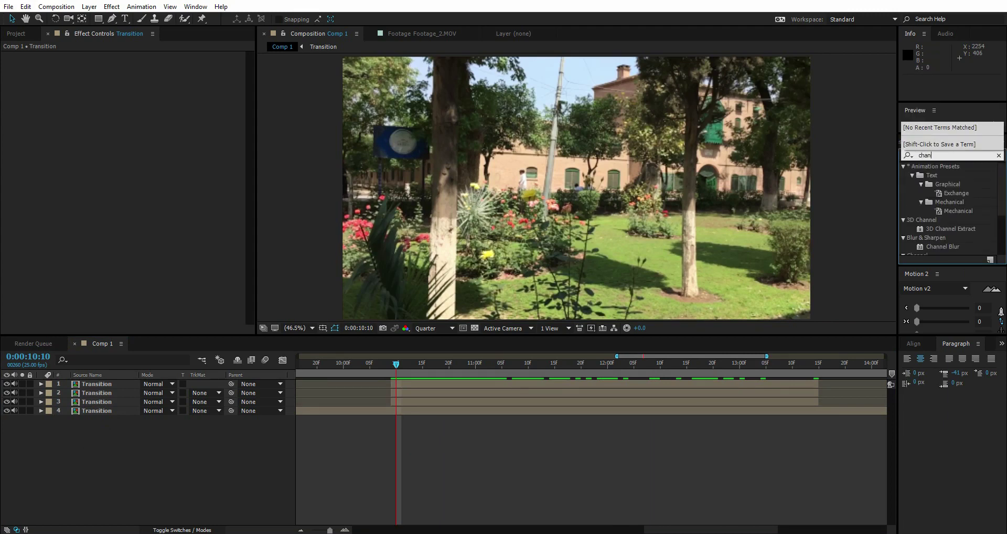
type("ne")
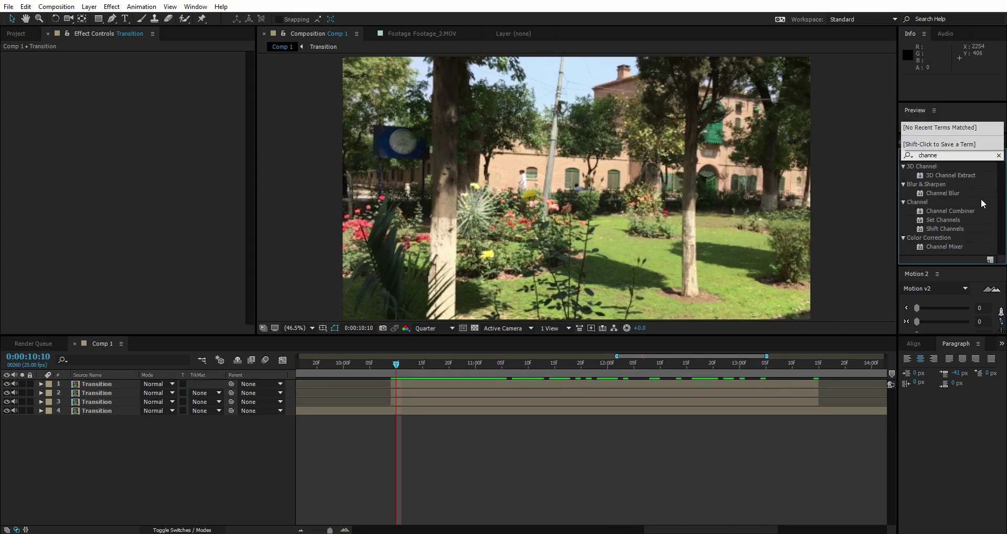
left_click_drag(947, 247, 435, 385)
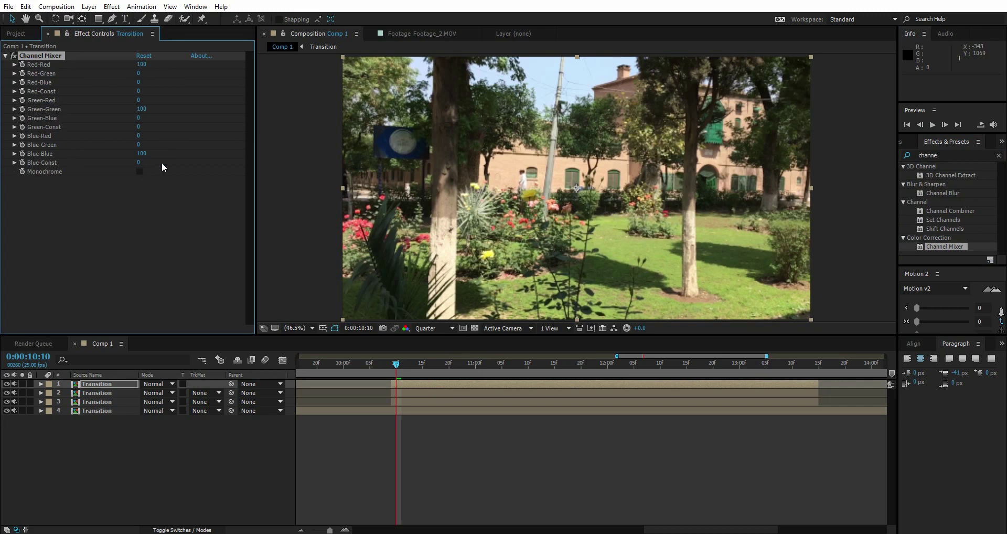
- Set the top layer's Channel Mixer Blue-Blue and Green-Green to 0, leaving only red
left_click(141, 155)
type("0")
left_click(141, 111)
type("0")
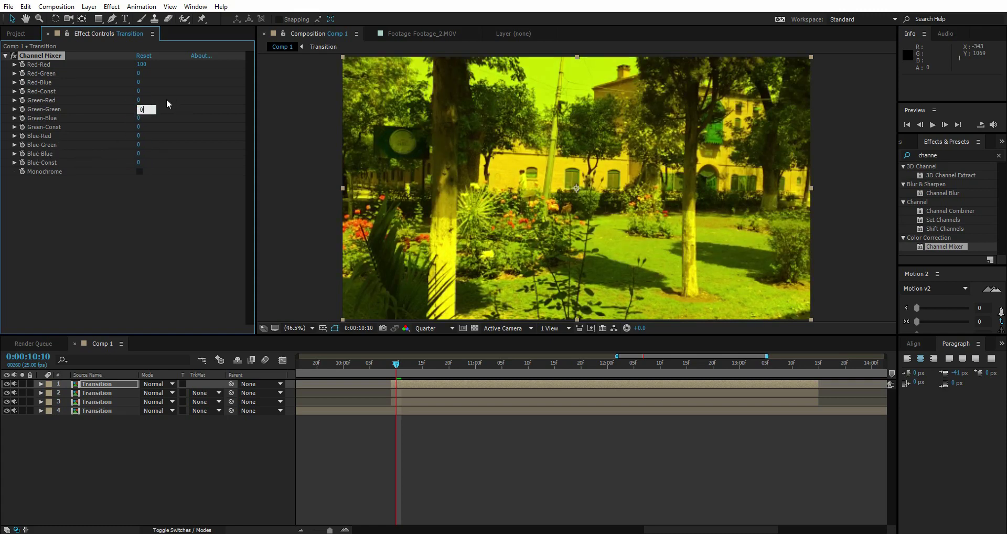
key("Return")
- Paste the Channel Mixer onto the second layer with Red-Red 0 and Green-Green 100
left_click(37, 56)
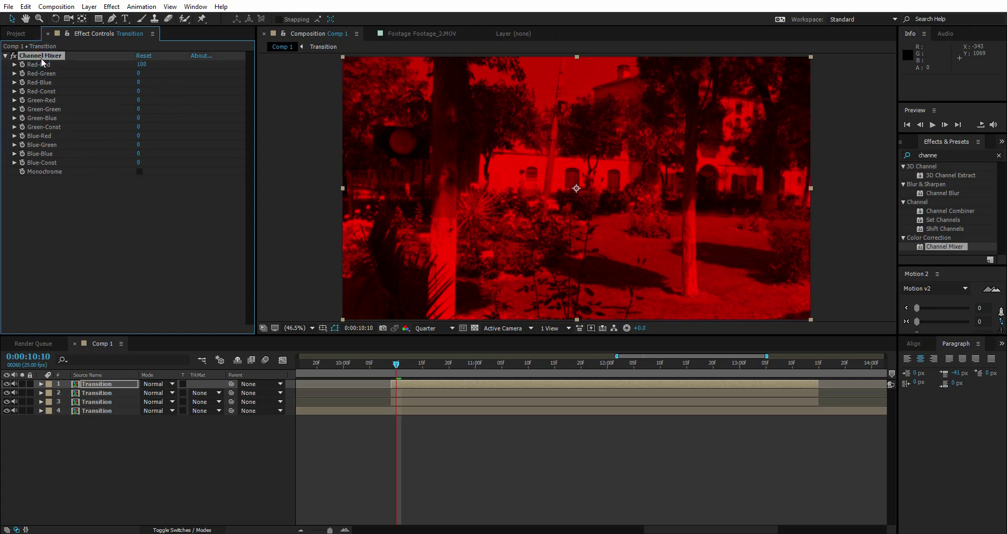
left_click(101, 394)
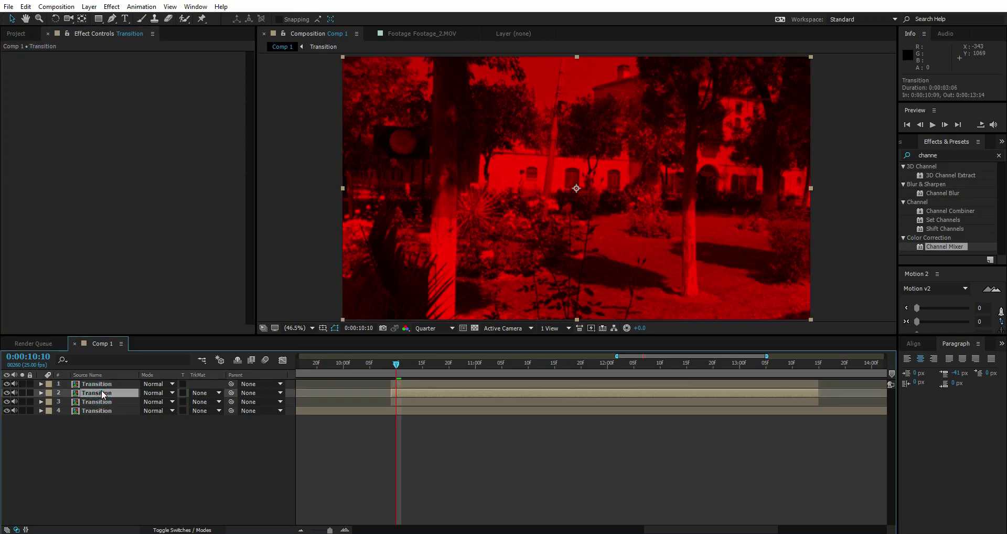
key("ctrl+v")
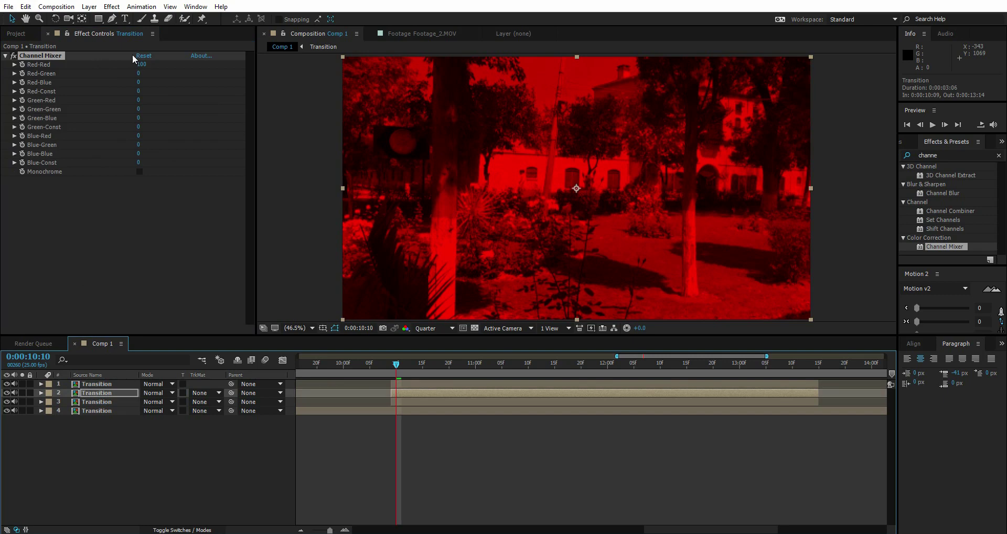
left_click(140, 65)
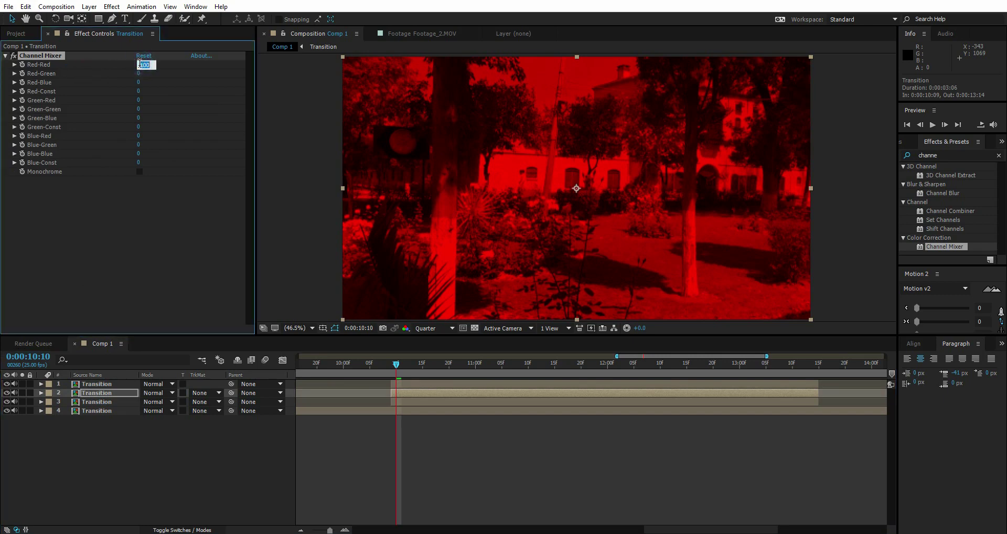
left_click(163, 90)
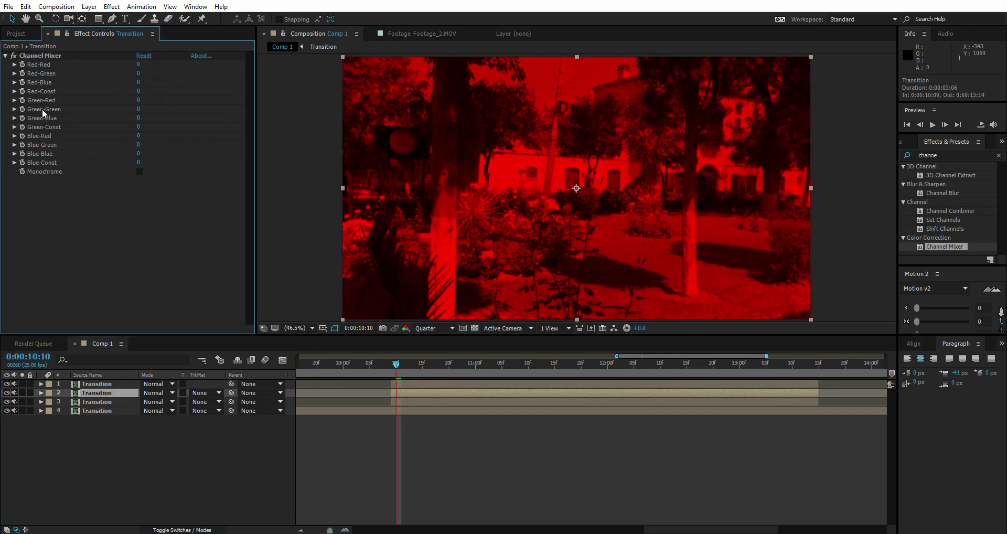
left_click(134, 109)
type("100")
left_click(179, 110)
- Give the third layer's Channel Mixer Red-Red 0 and Blue-Blue 100, checking each copy's visibility
left_click(95, 402)
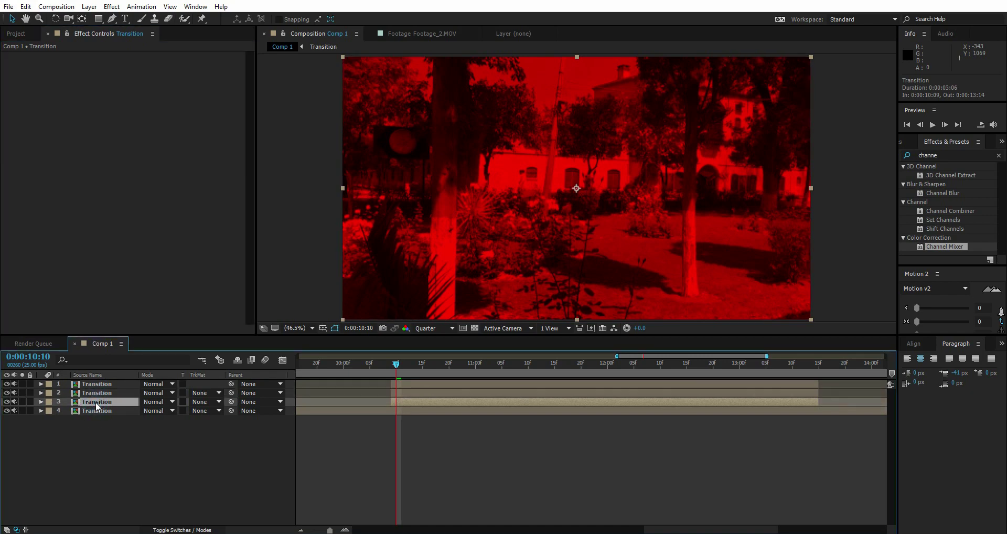
key("Return")
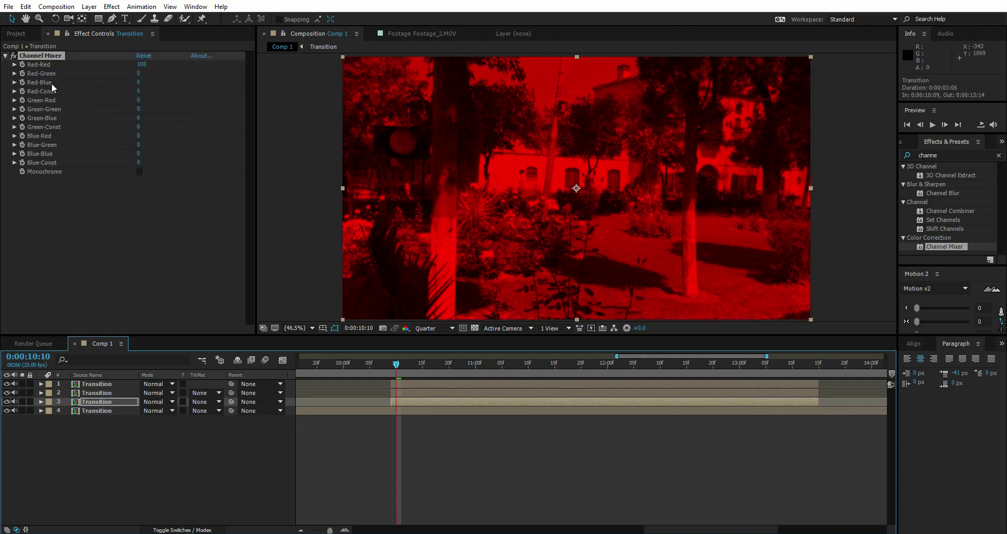
left_click(141, 64)
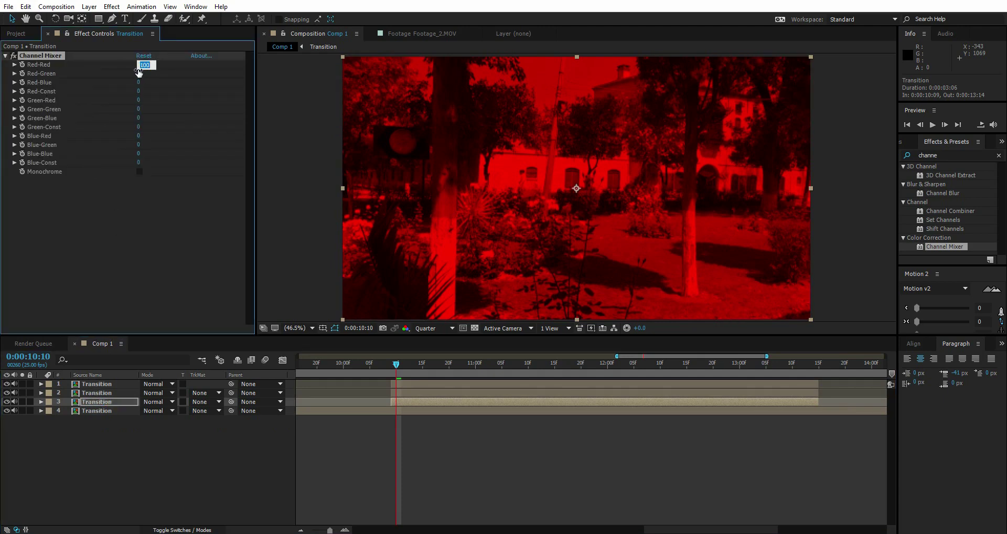
type("0")
key("Return")
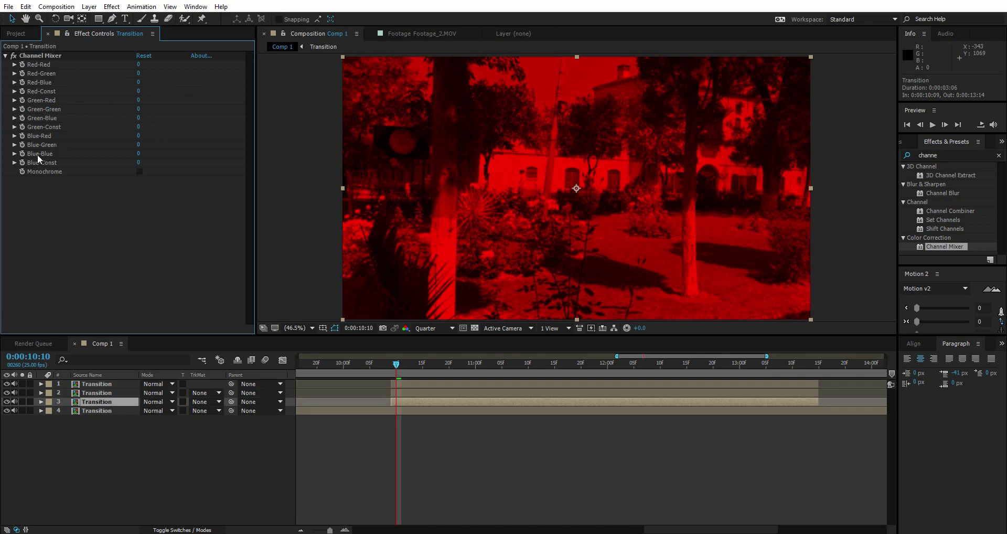
left_click(138, 154)
type("100")
left_click(6, 384)
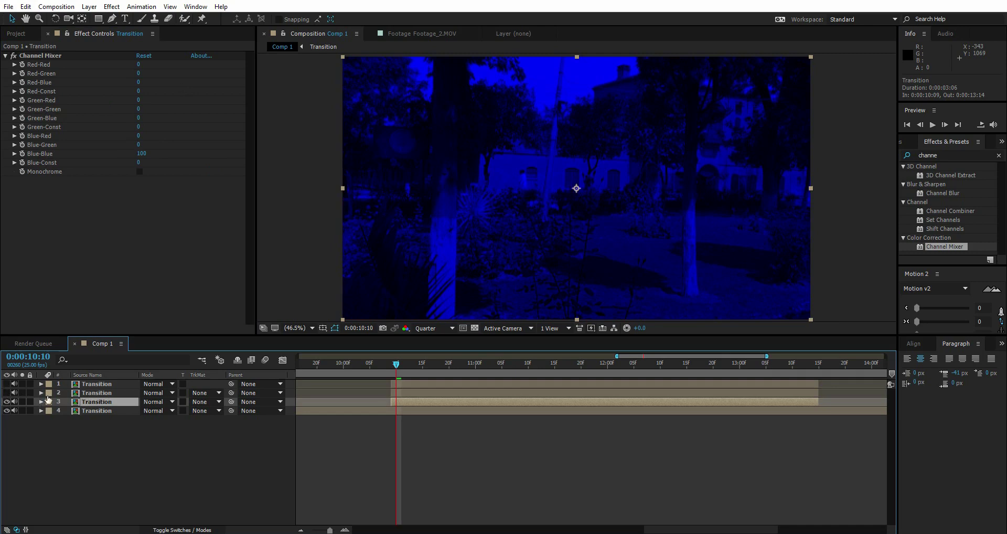
left_click(6, 393)
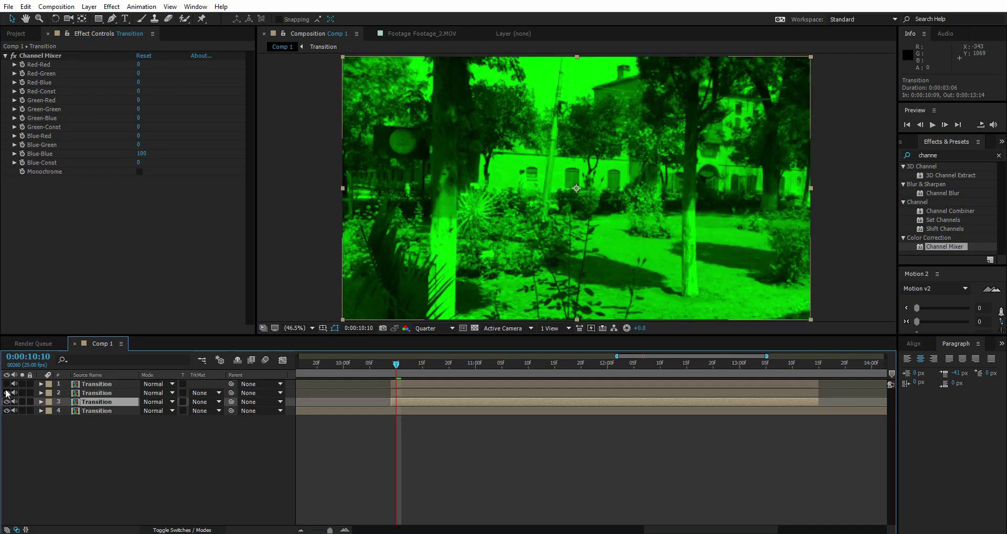
left_click(7, 384)
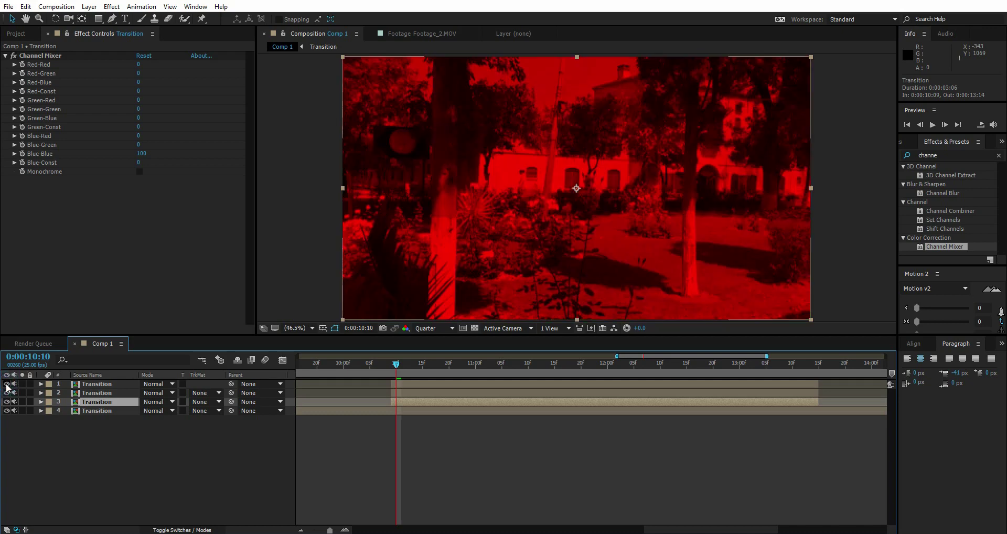
- Set the blending mode of Transition layers 1 and 2 to Screen
left_click(100, 385)
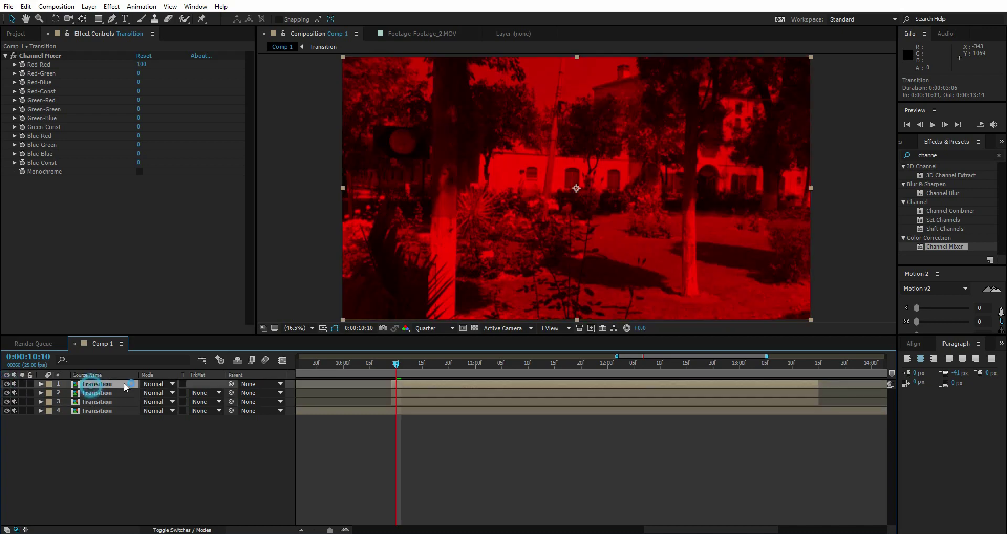
left_click(156, 383)
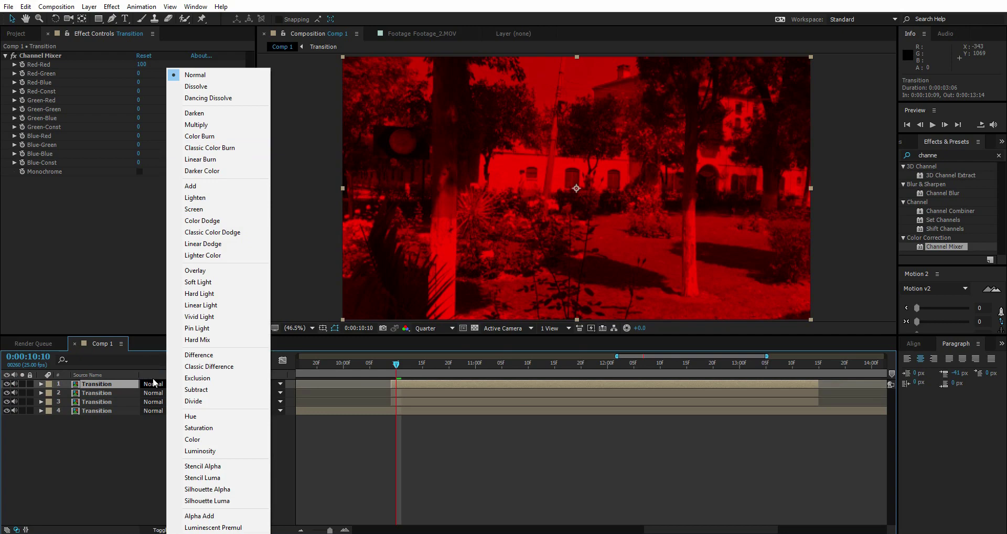
left_click(199, 209)
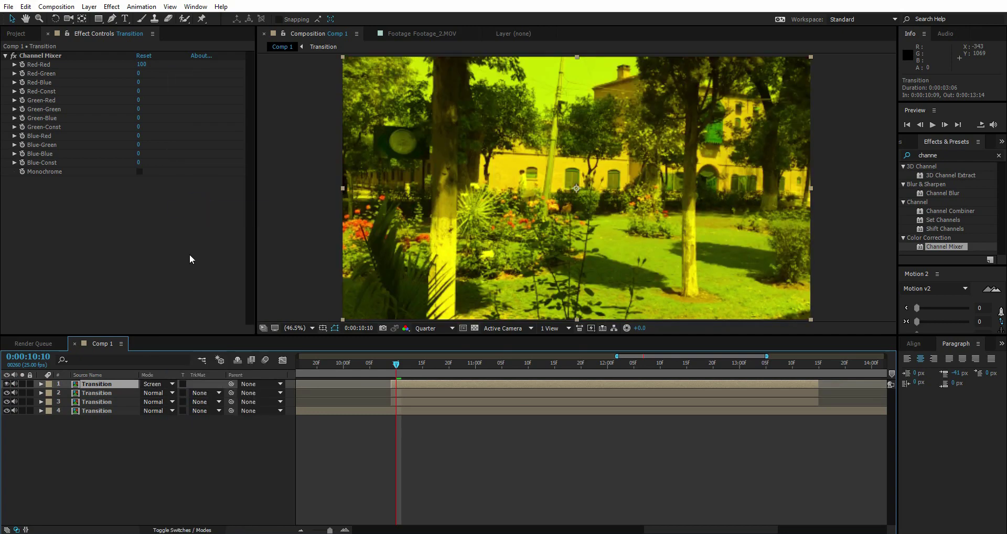
left_click(115, 393)
left_click(158, 393)
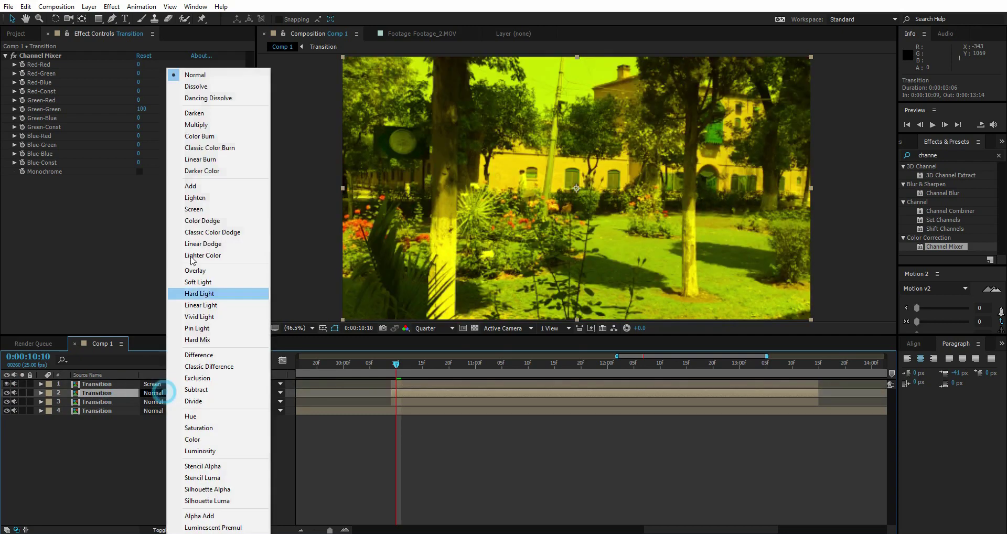
left_click(191, 209)
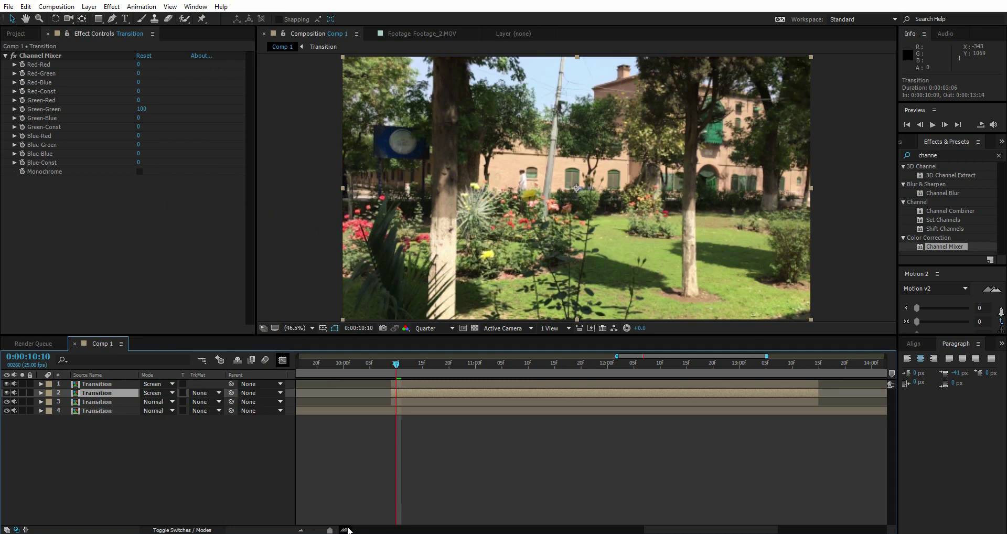
left_click_drag(330, 530, 334, 529)
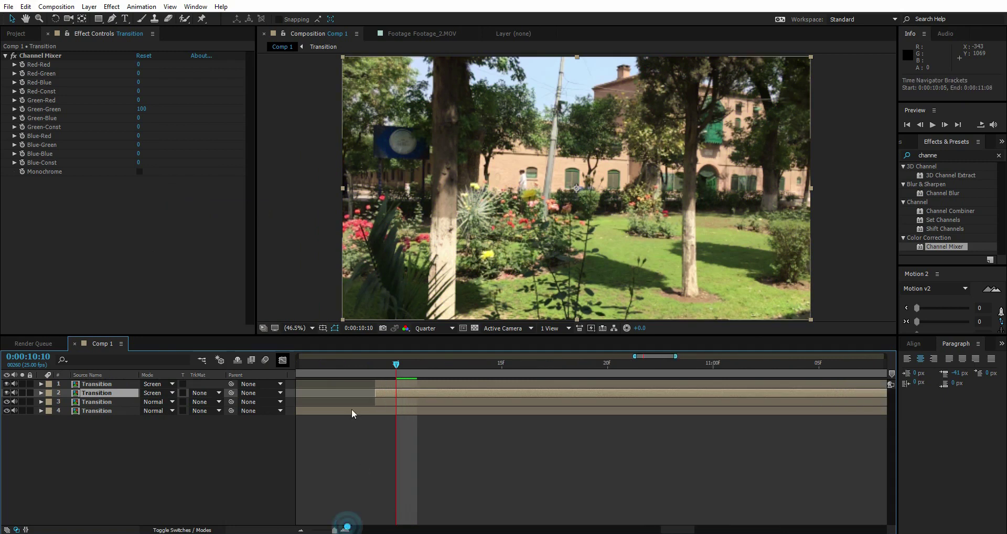
- Shift the second Transition layer one frame later and preview from 0:00:10:02
left_click(385, 392)
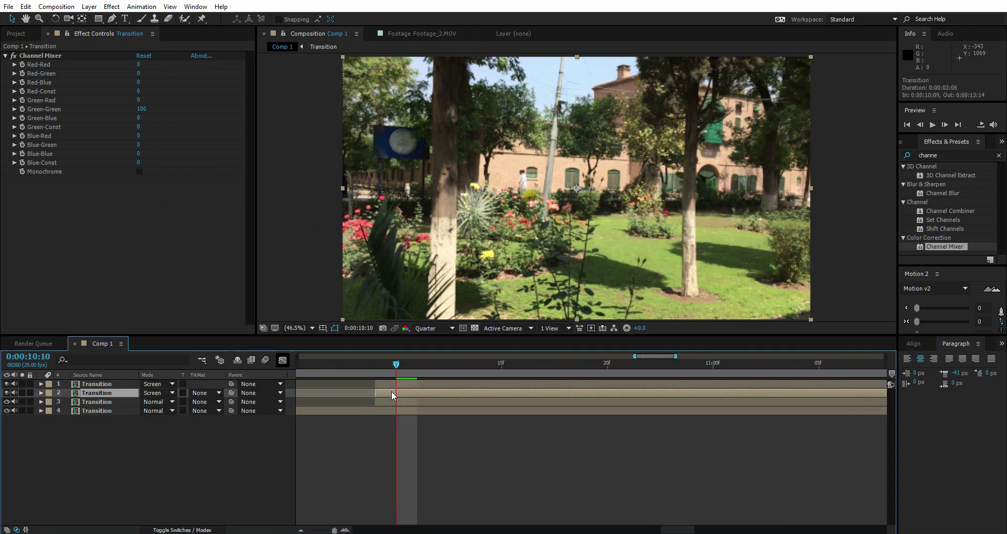
mouse_move(392, 393)
left_mouse_down()
mouse_move(387, 382)
mouse_move(427, 383)
mouse_move(383, 397)
mouse_move(378, 383)
left_mouse_up()
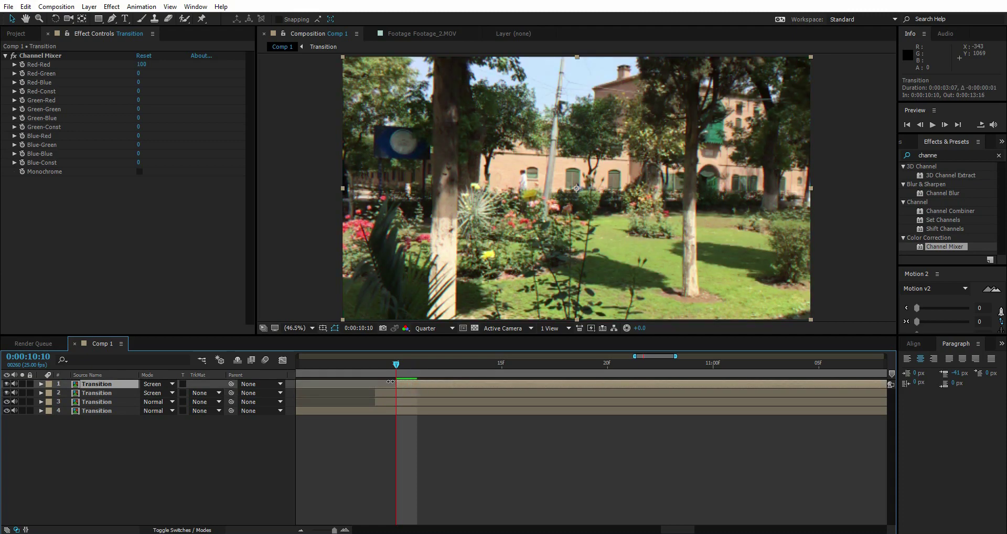
left_click_drag(334, 530, 332, 530)
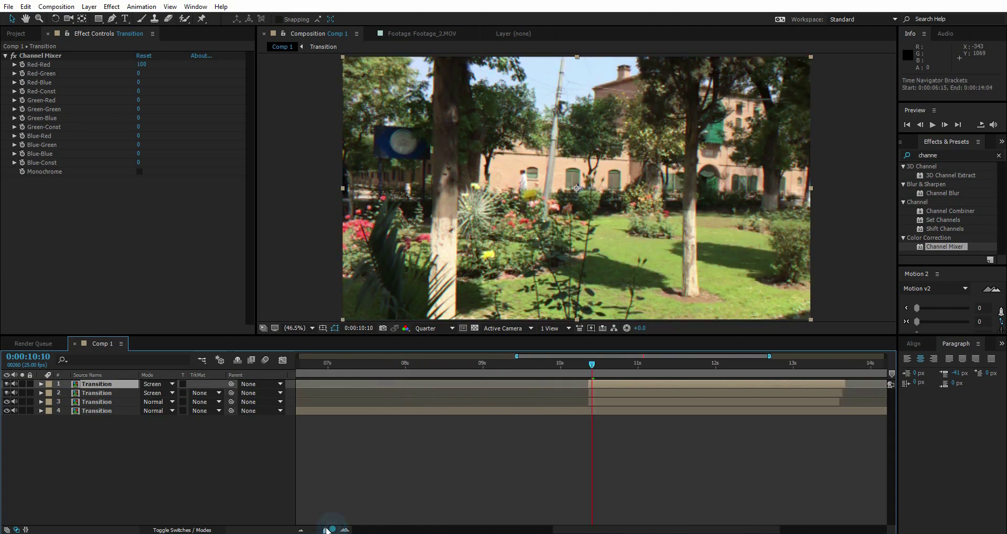
left_click_drag(652, 531, 737, 529)
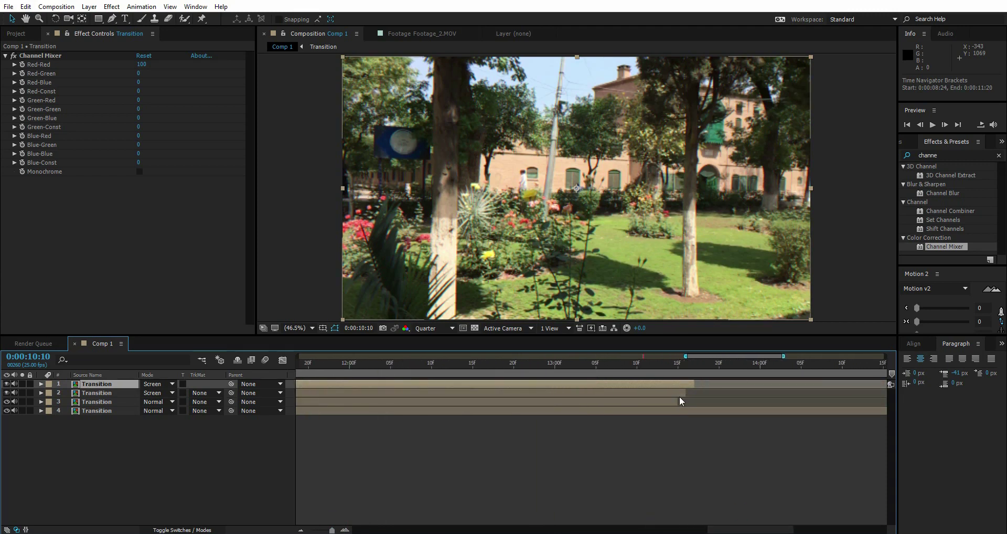
left_click(685, 391)
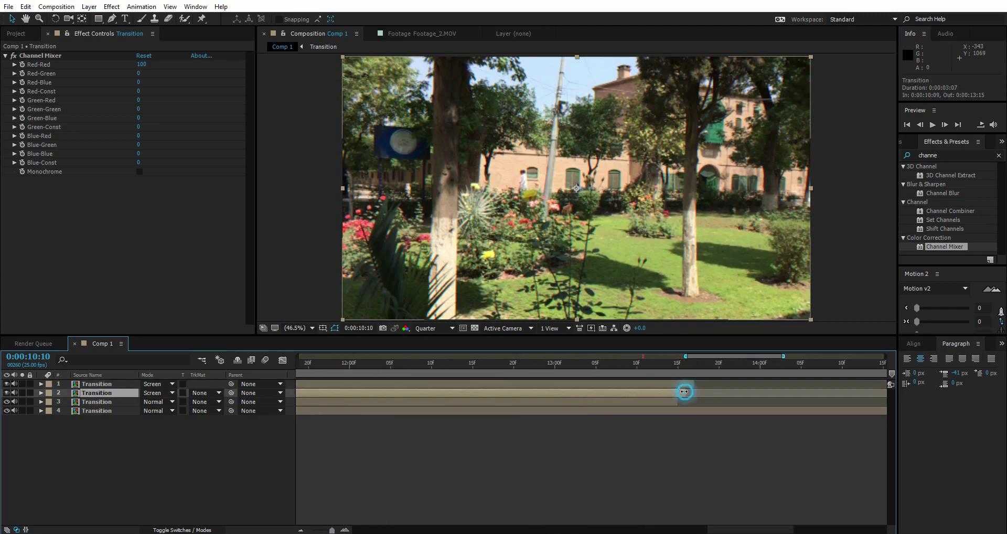
key("minus")
left_click(587, 365)
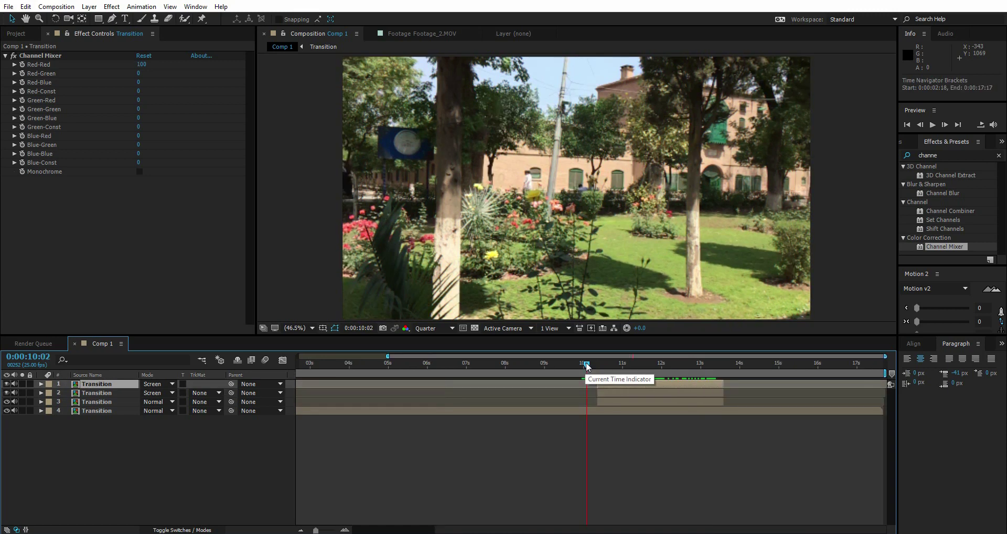
key("space")
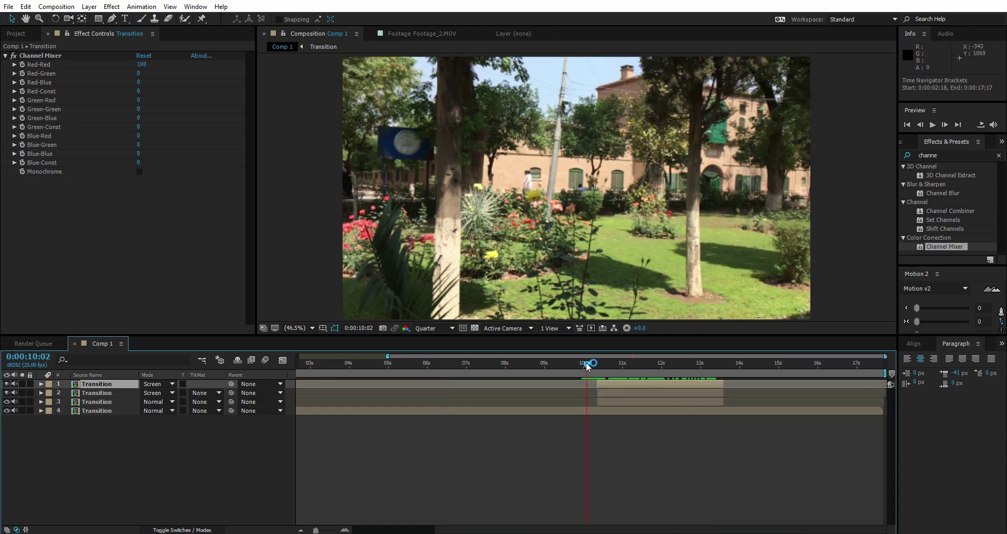